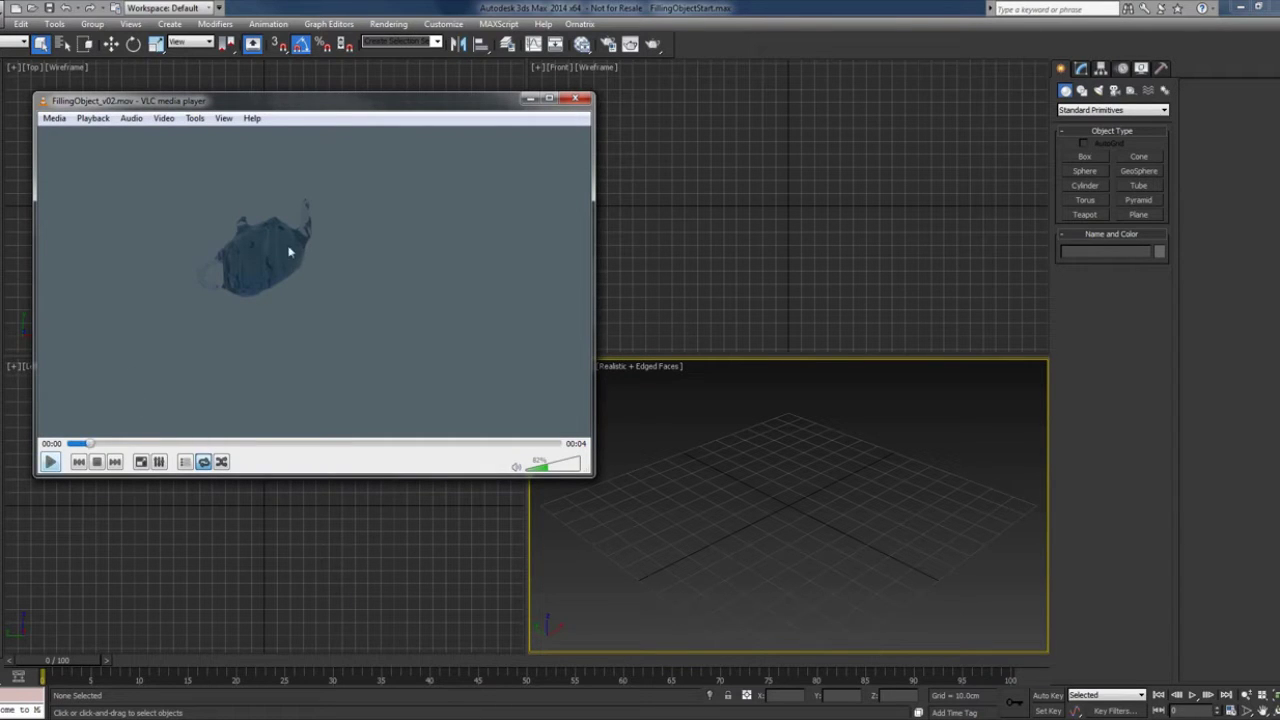
# Step: Play the FillingObject_v02.mov preview in VLC and pause it at 00:02
pyautogui.click(51, 462)
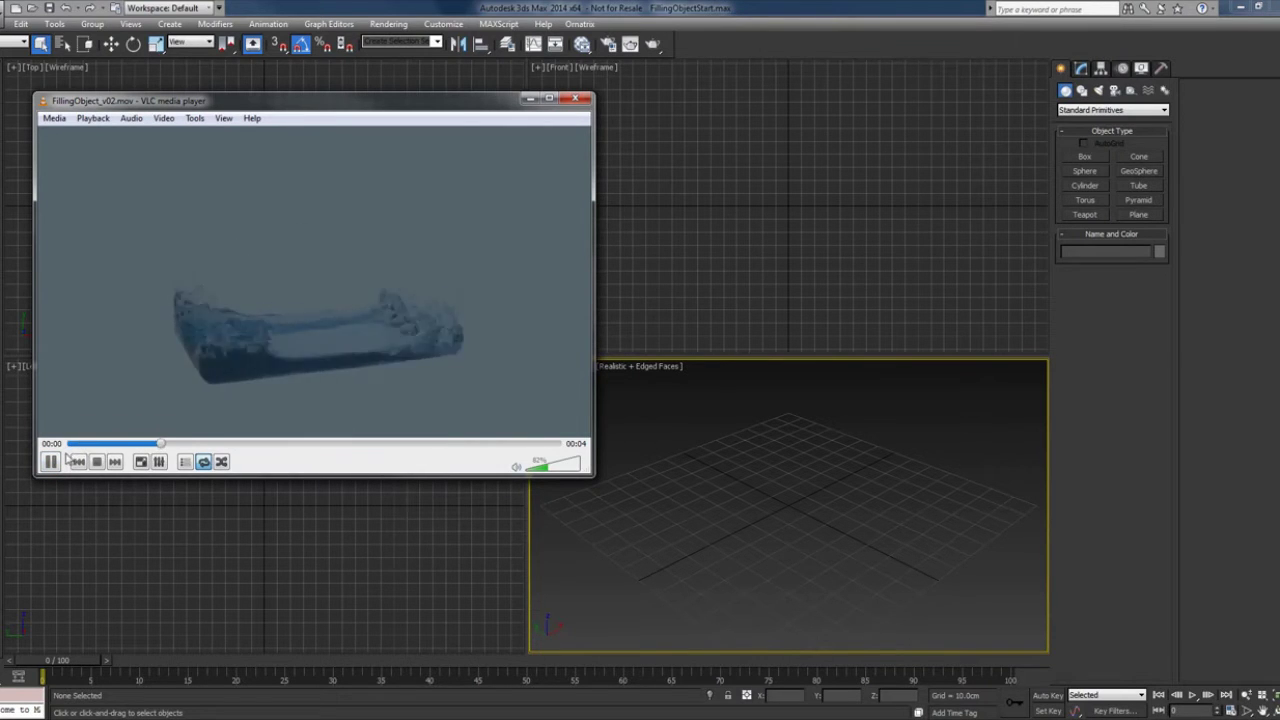
pyautogui.press('space')
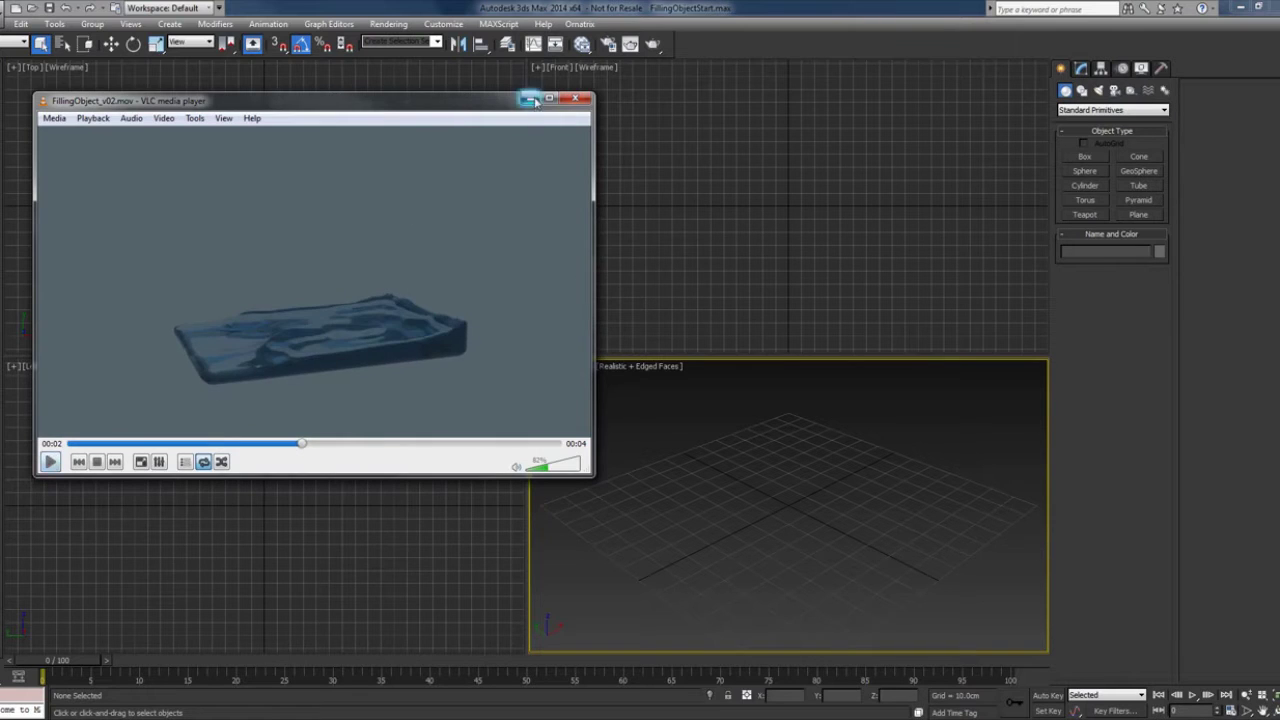
# Step: Draw a PHXSimulator grid box from the PhoenixFD category in the perspective view
pyautogui.click(529, 98)
pyautogui.click(1087, 112)
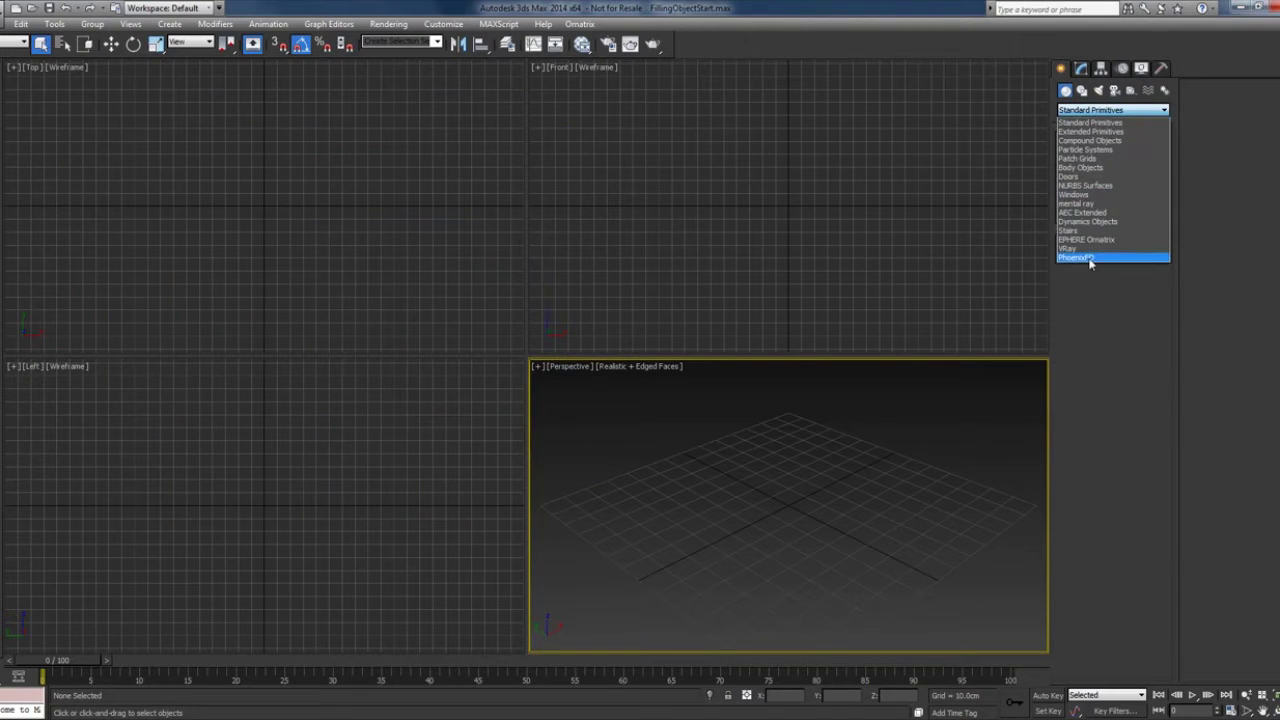
pyautogui.click(1090, 256)
pyautogui.moveTo(831, 459); pyautogui.dragTo(729, 591)
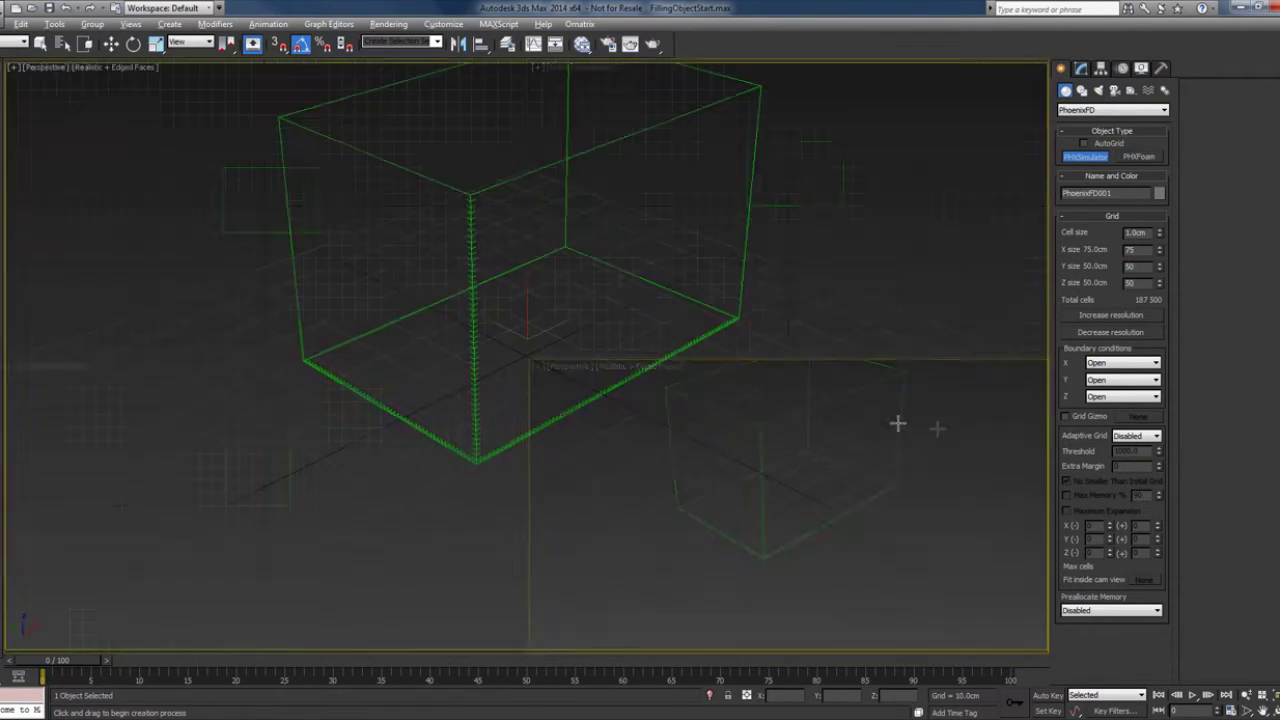
pyautogui.press('w')
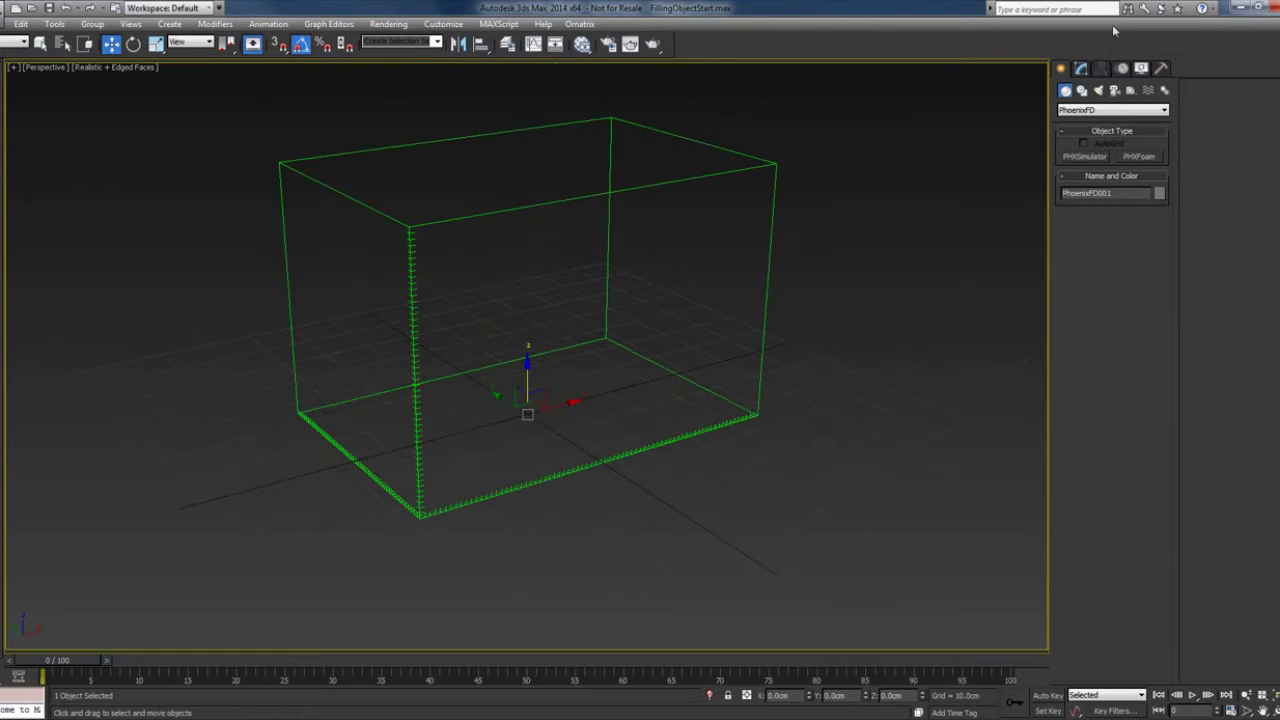
# Step: Create a Teapot from Standard Primitives inside the grid box
pyautogui.click(1077, 110)
pyautogui.click(1086, 121)
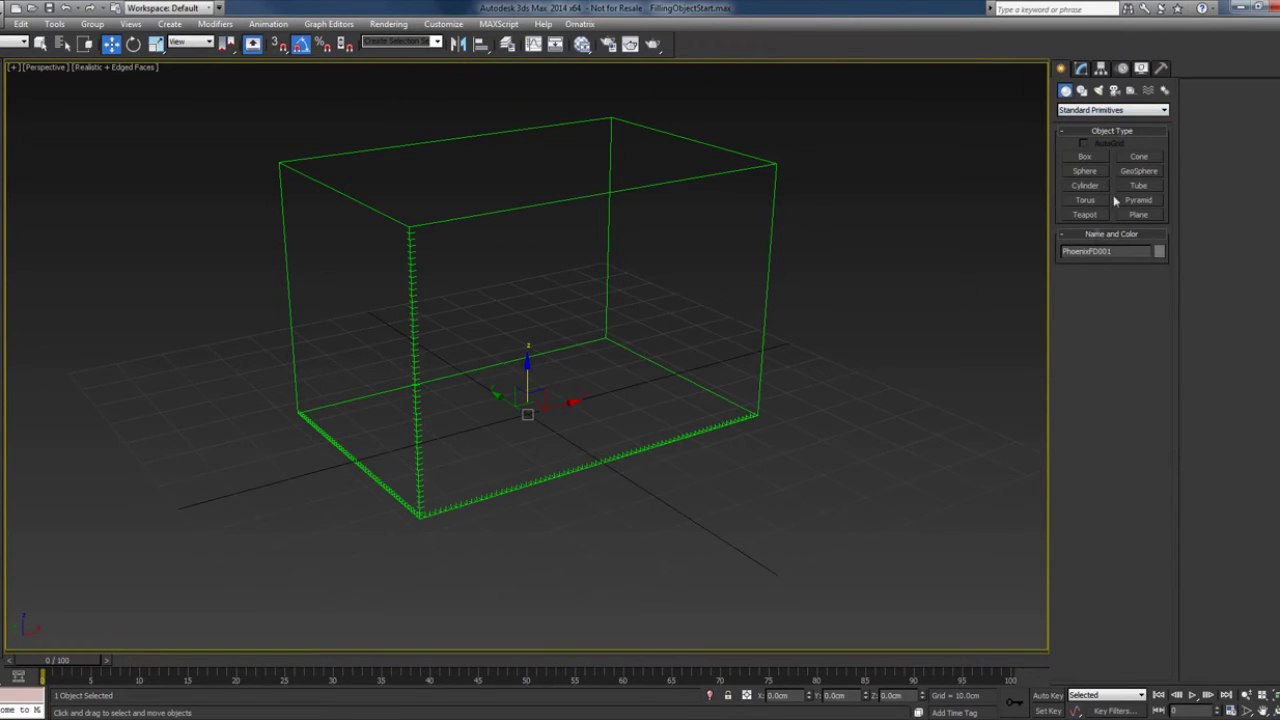
pyautogui.click(1088, 214)
pyautogui.keyDown('alt'); pyautogui.moveTo(591, 386); pyautogui.dragTo(563, 369, button='middle'); pyautogui.keyUp('alt')
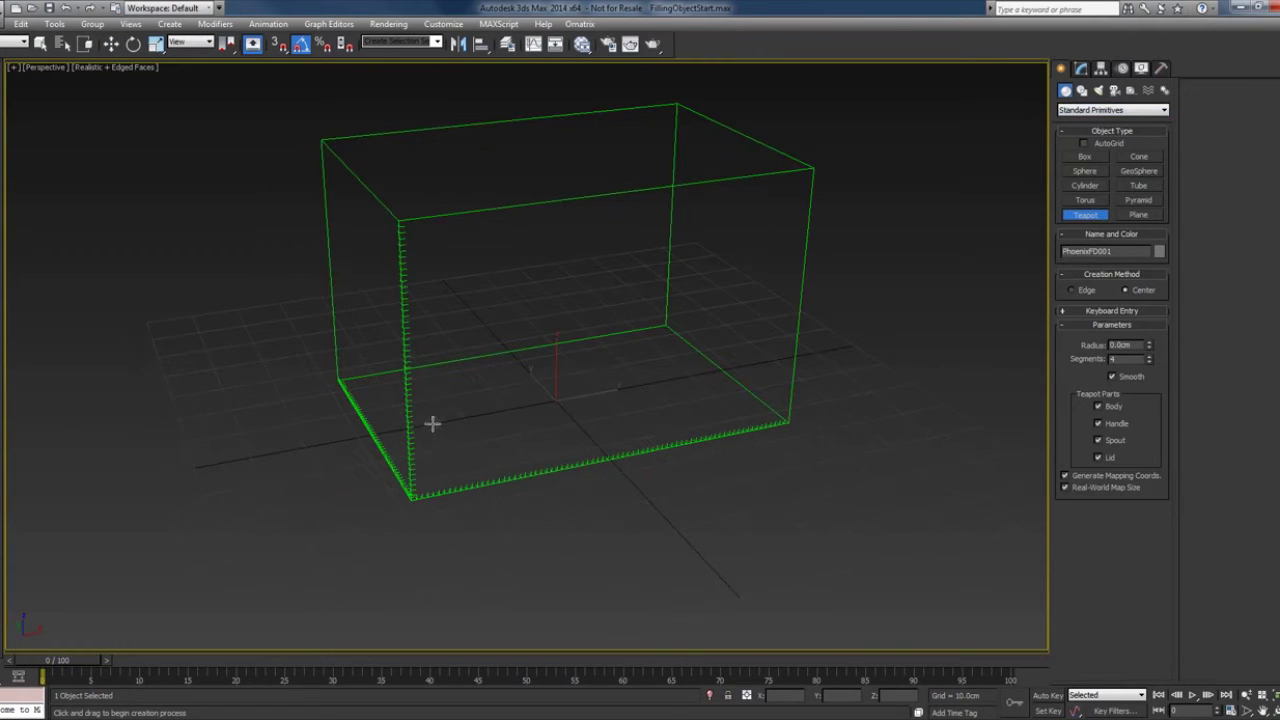
pyautogui.moveTo(434, 420); pyautogui.dragTo(457, 443)
# Step: Raise the teapot up inside the grid and tilt it -30° on Y
pyautogui.press('w')
pyautogui.moveTo(445, 395); pyautogui.dragTo(485, 256)
pyautogui.press('e')
pyautogui.moveTo(490, 335)
pyautogui.mouseDown()
pyautogui.moveTo(474, 344)
pyautogui.moveTo(485, 345)
pyautogui.mouseUp()
pyautogui.press('w')
# Step: Center the teapot within the grid from the top view, checking its placement from the left and perspective views
pyautogui.press('t')
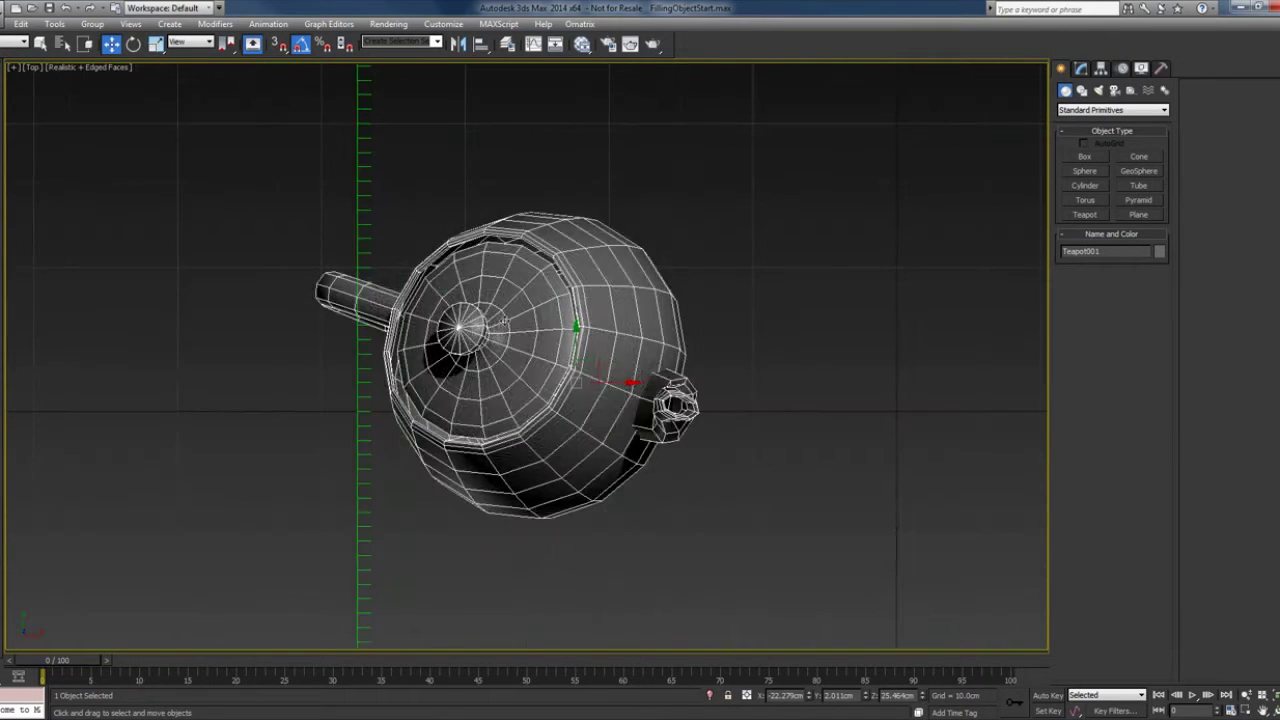
pyautogui.moveTo(563, 343); pyautogui.dragTo(648, 321)
pyautogui.press('v')
pyautogui.click(797, 430)
pyautogui.press('v')
pyautogui.click(830, 472)
pyautogui.press('z')
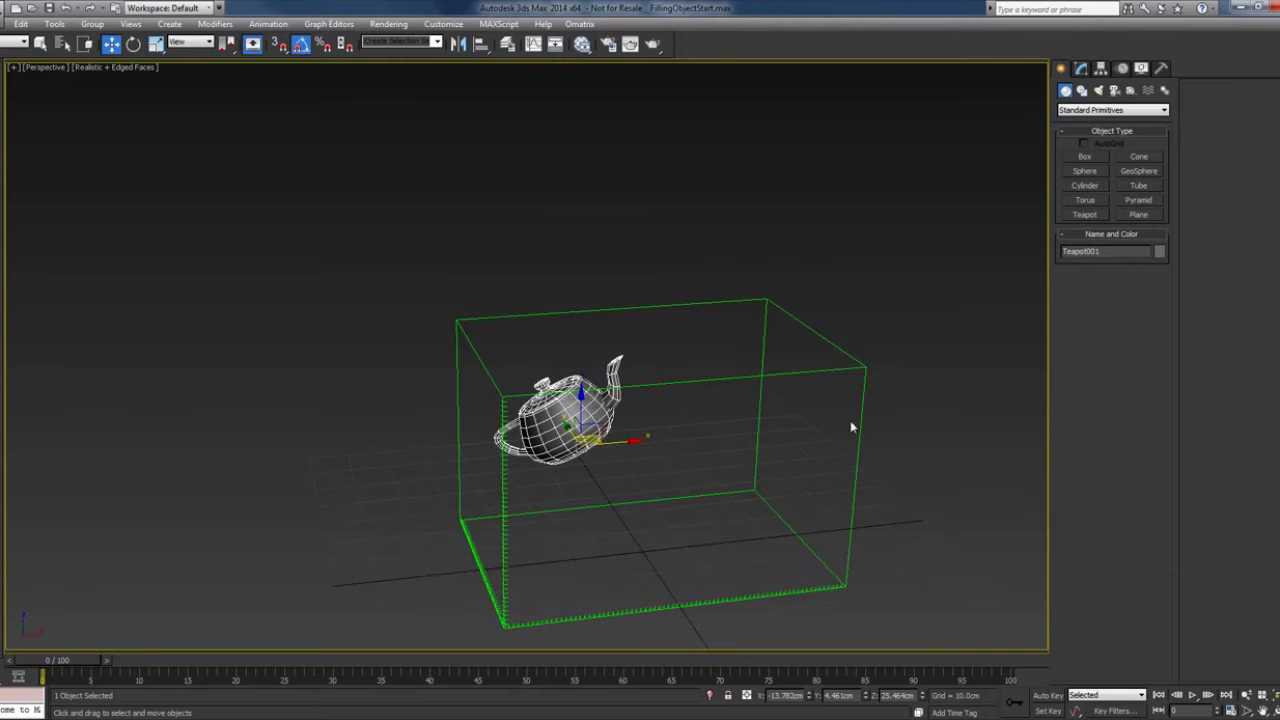
# Step: Place a PHXSource liquid source helper from the Phoenix FD helpers
pyautogui.click(1131, 90)
pyautogui.click(1112, 110)
pyautogui.click(1117, 212)
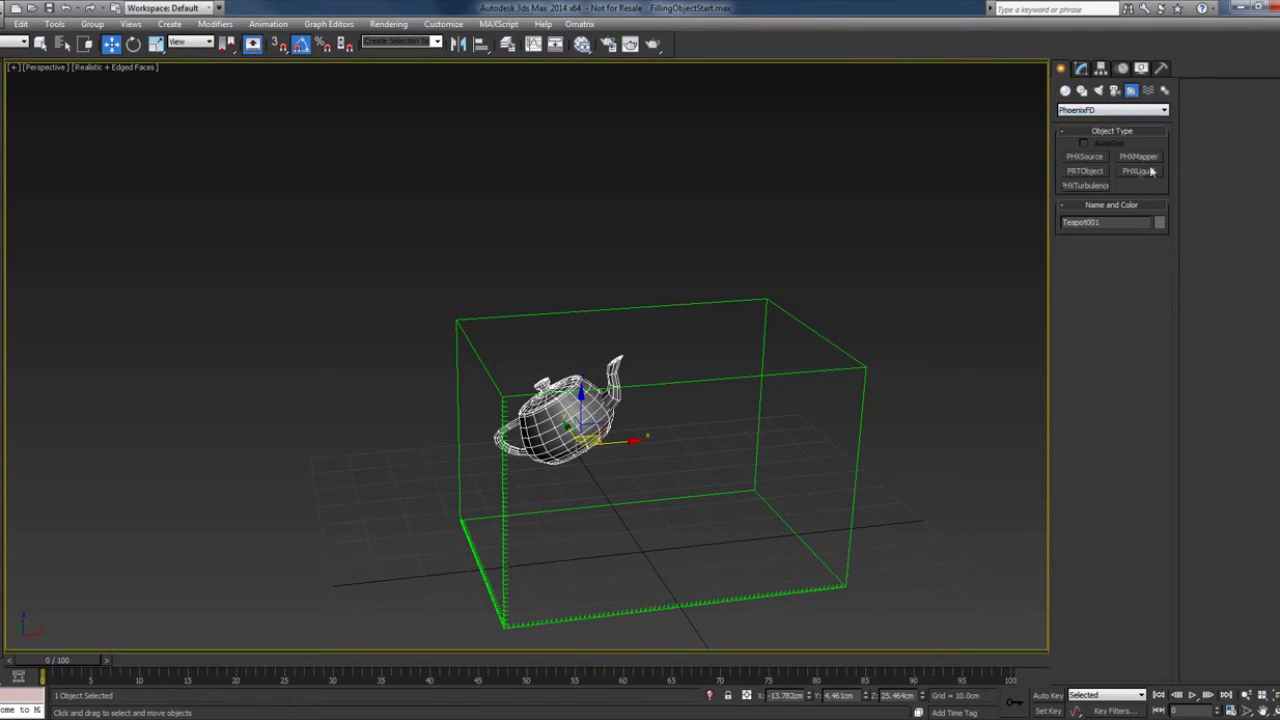
pyautogui.click(1138, 171)
pyautogui.moveTo(894, 531); pyautogui.dragTo(915, 548)
pyautogui.press('e')
# Step: Add Teapot001 as the source's emitter object
pyautogui.click(1081, 68)
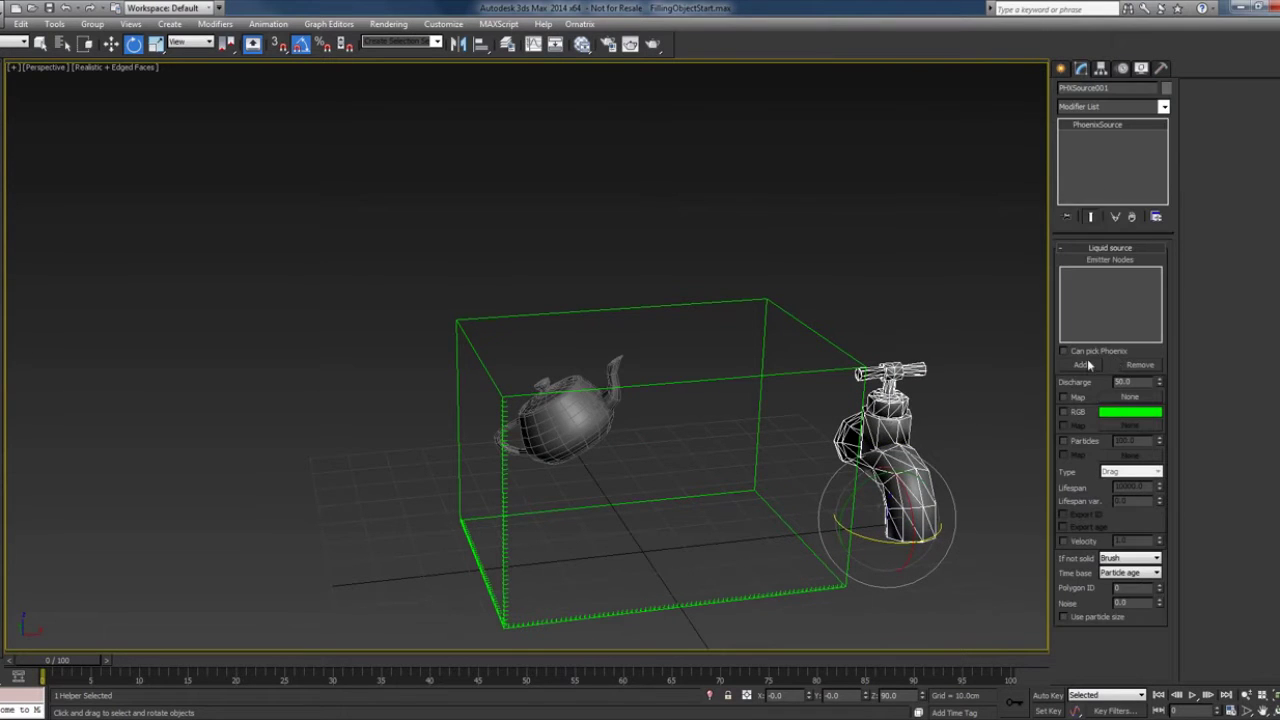
pyautogui.click(1081, 365)
pyautogui.click(568, 424)
pyautogui.press('w')
pyautogui.keyDown('alt'); pyautogui.moveTo(691, 417); pyautogui.dragTo(458, 364, button='middle'); pyautogui.keyUp('alt')
pyautogui.keyDown('alt'); pyautogui.moveTo(521, 288); pyautogui.dragTo(1043, 540, button='middle'); pyautogui.keyUp('alt')
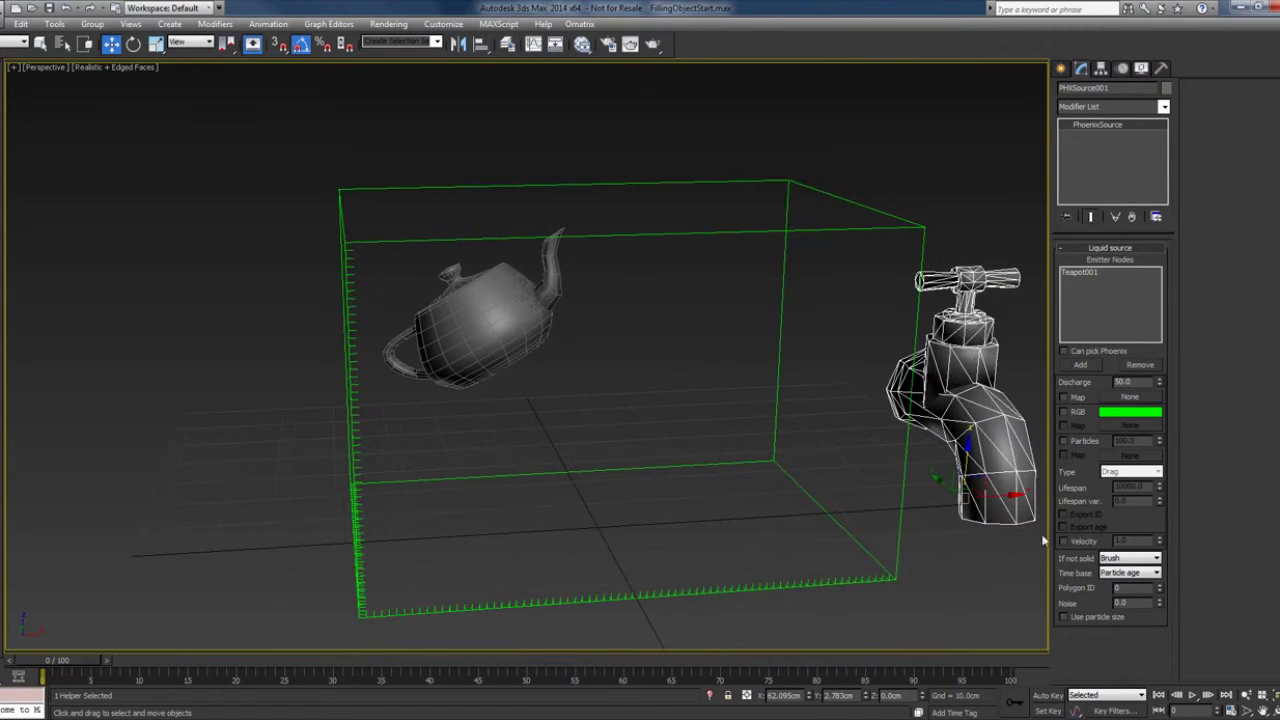
# Step: Keep If not solid on Brush and set Discharge to 100
pyautogui.click(1138, 560)
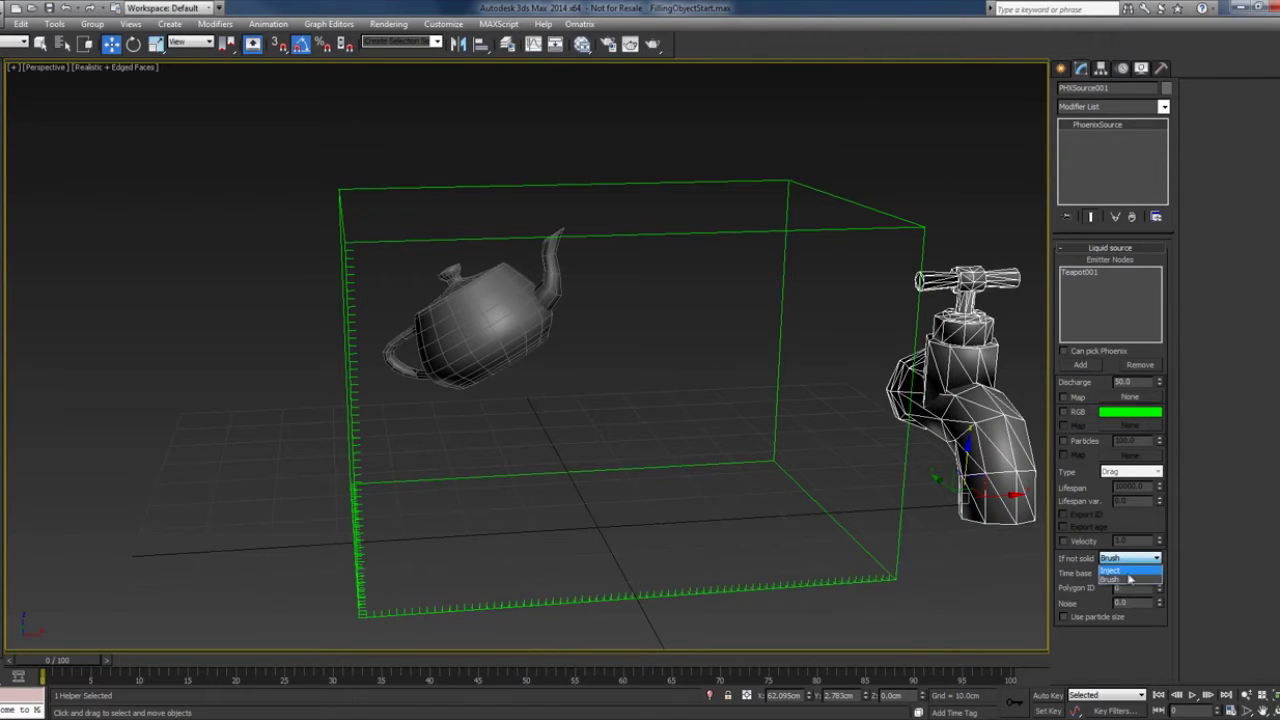
pyautogui.click(1129, 580)
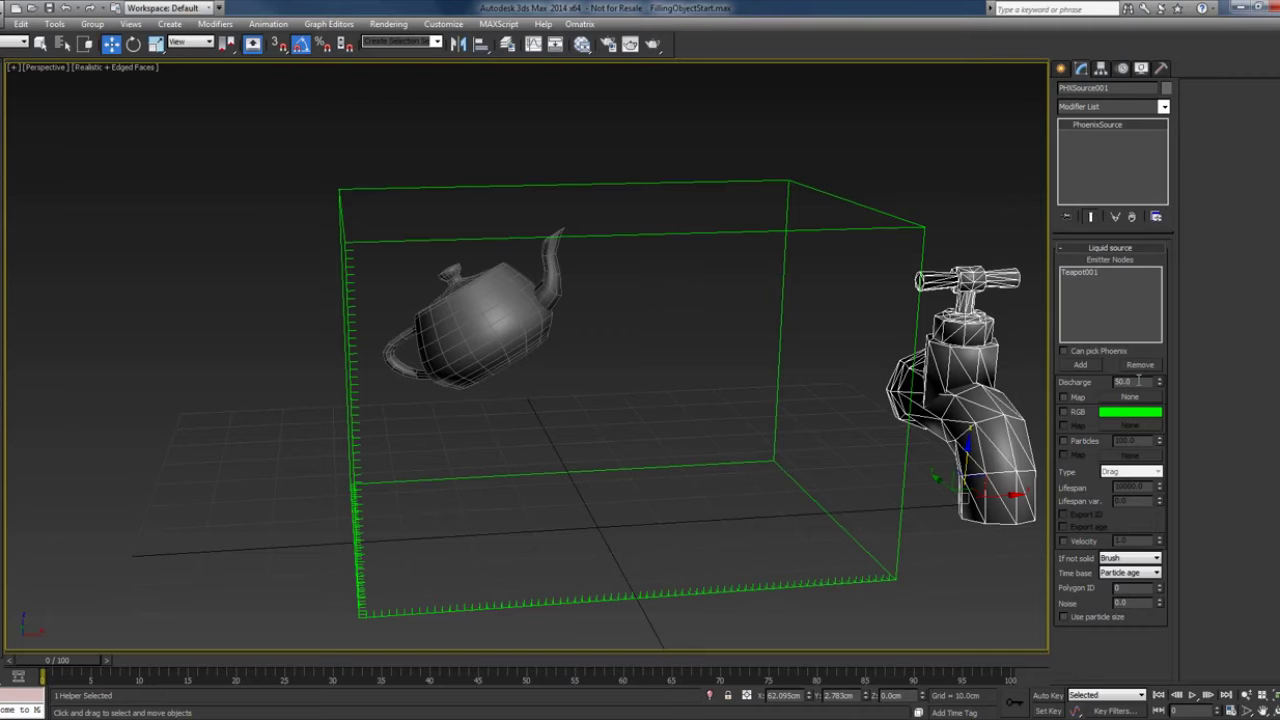
pyautogui.moveTo(1140, 380); pyautogui.dragTo(1118, 383)
pyautogui.doubleClick(1137, 381)
pyautogui.write('1')
pyautogui.press('Return')
# Step: With Auto Key on, key Discharge to 0 at frame 1
pyautogui.click(1049, 696)
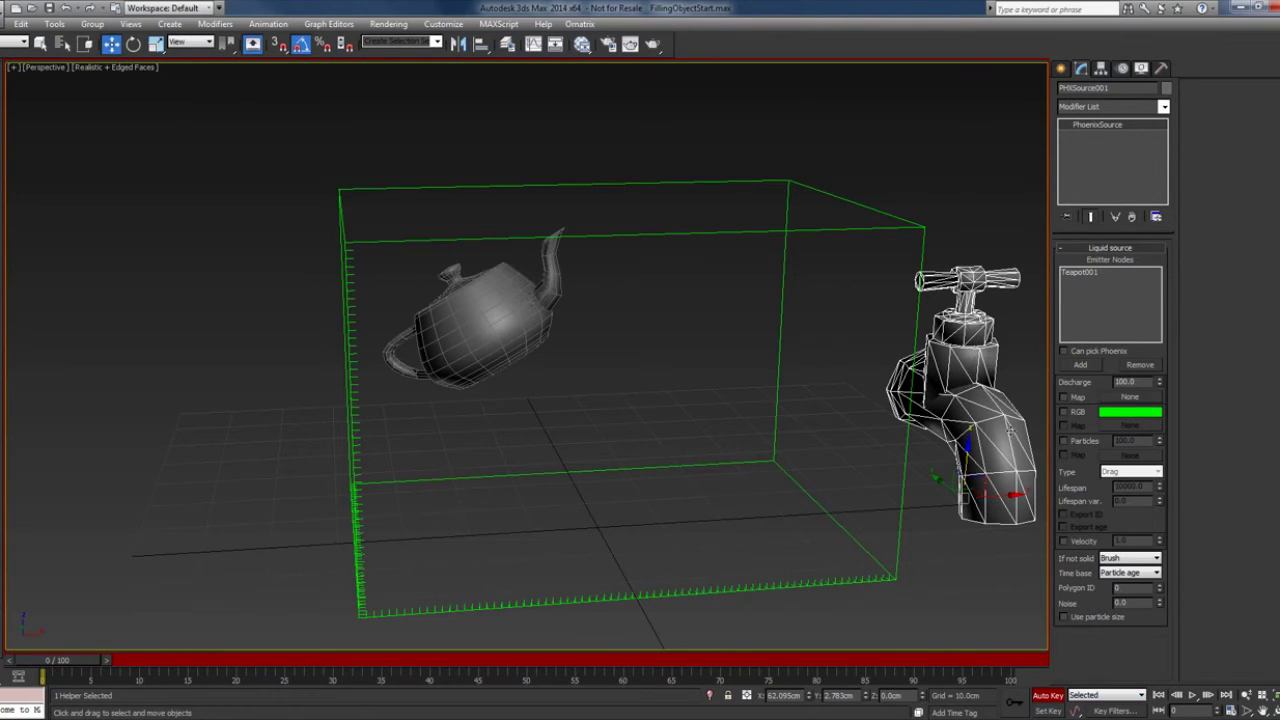
pyautogui.doubleClick(1136, 381)
pyautogui.click(108, 662)
pyautogui.click(1047, 695)
# Step: Check the Discharge curve in Track View, then select the PhoenixFD001 grid
pyautogui.rightClick(1130, 381)
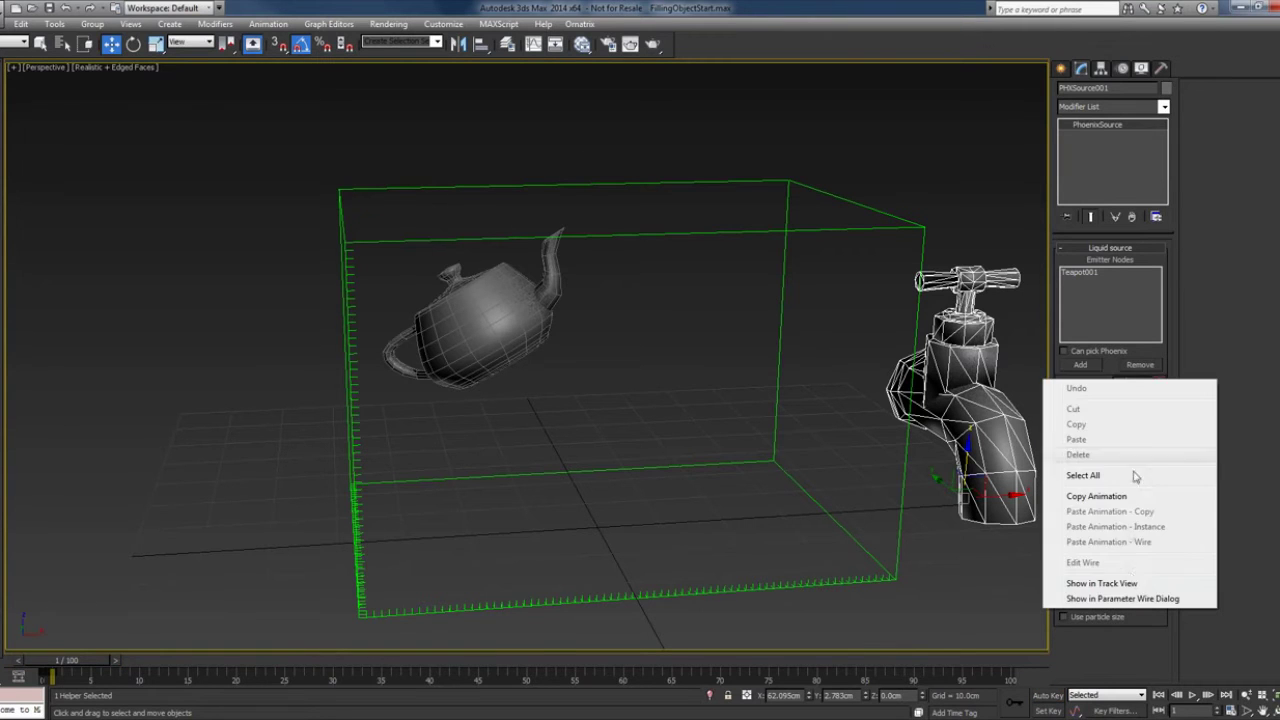
pyautogui.click(1080, 583)
pyautogui.scroll(-5, 330, 305)
pyautogui.moveTo(260, 190); pyautogui.dragTo(372, 403)
pyautogui.scroll(-3, 391, 335)
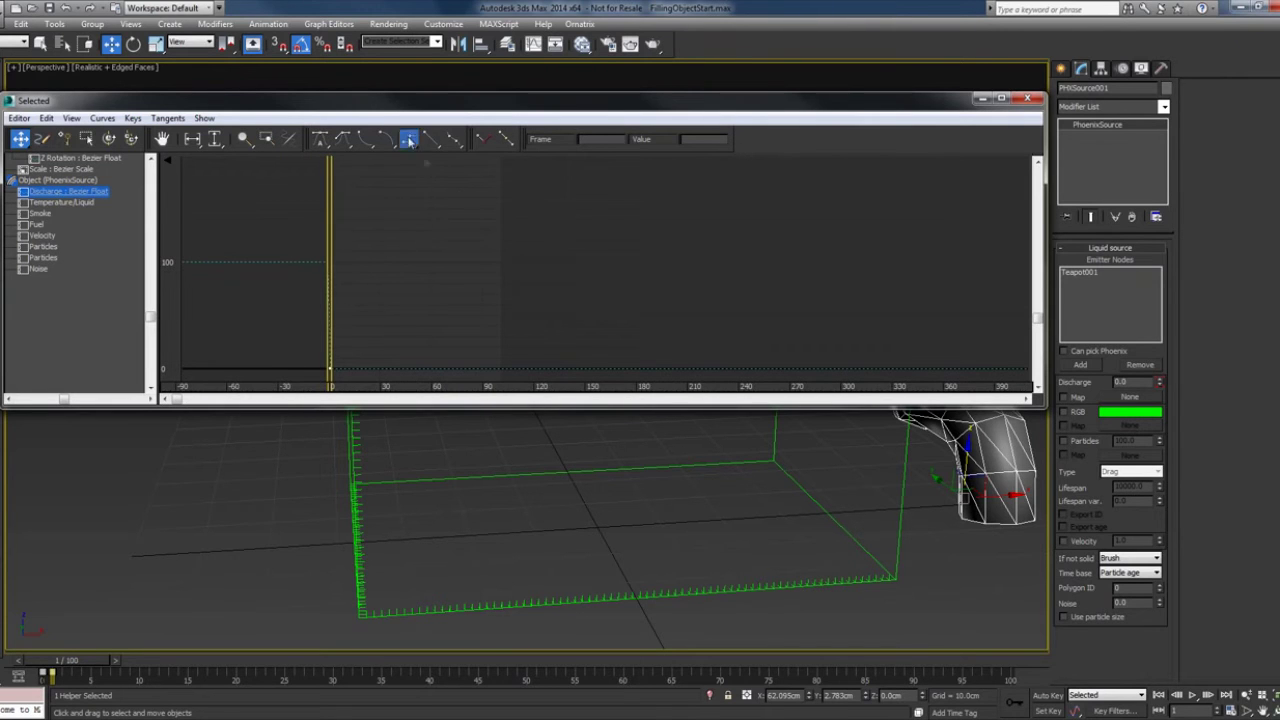
pyautogui.click(1027, 97)
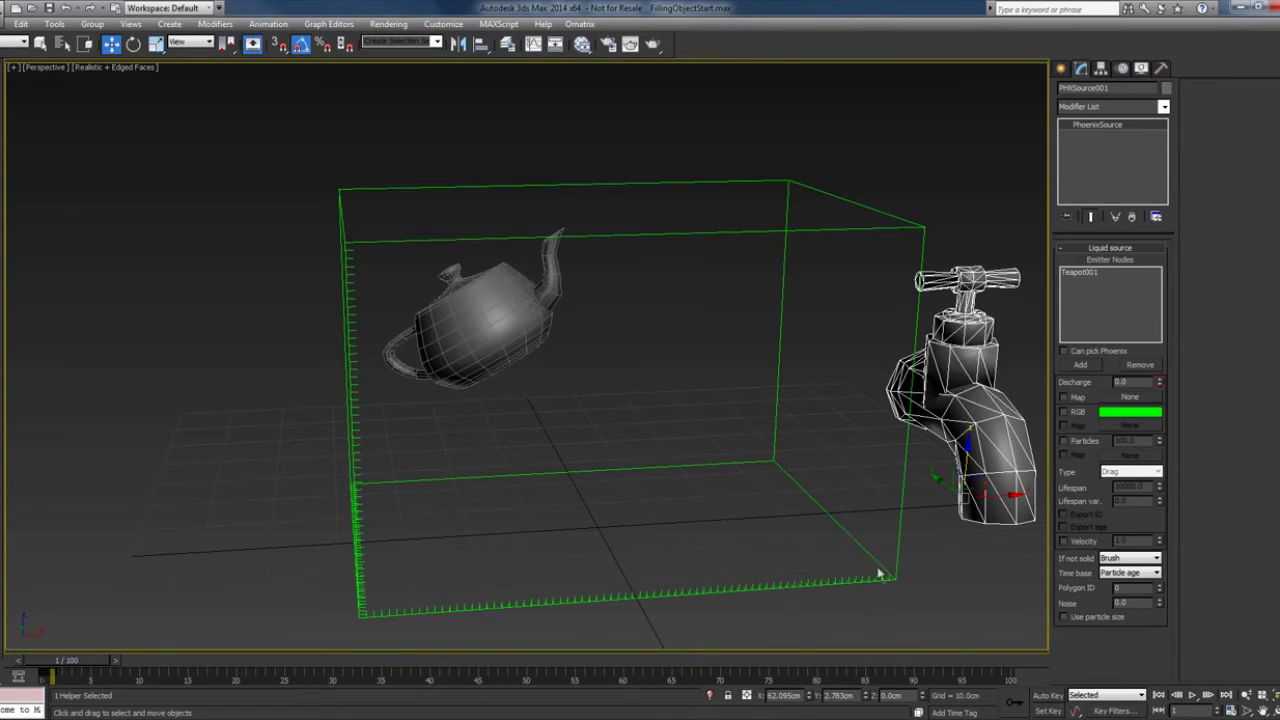
pyautogui.click(883, 577)
# Step: Enable Liquids in the grid, run a test simulation, and return to frame 1
pyautogui.scroll(-3, 1228, 550)
pyautogui.scroll(-2, 1205, 520)
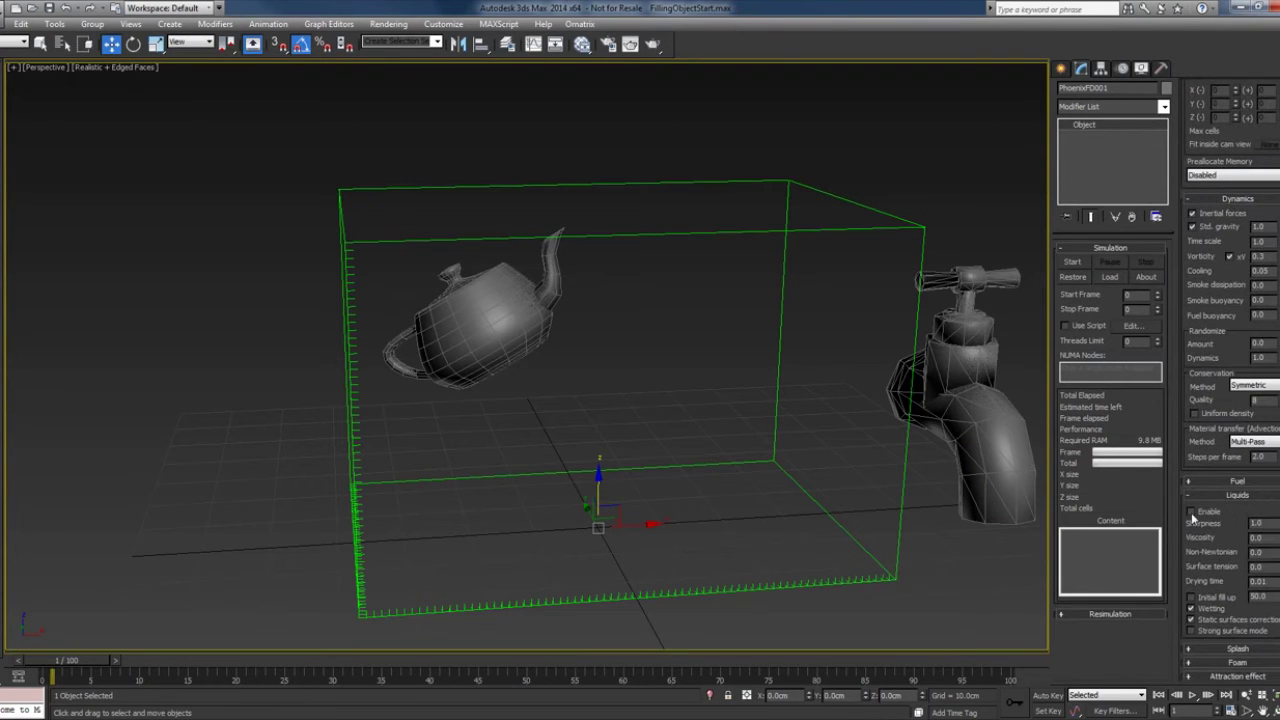
pyautogui.click(1191, 511)
pyautogui.click(1073, 262)
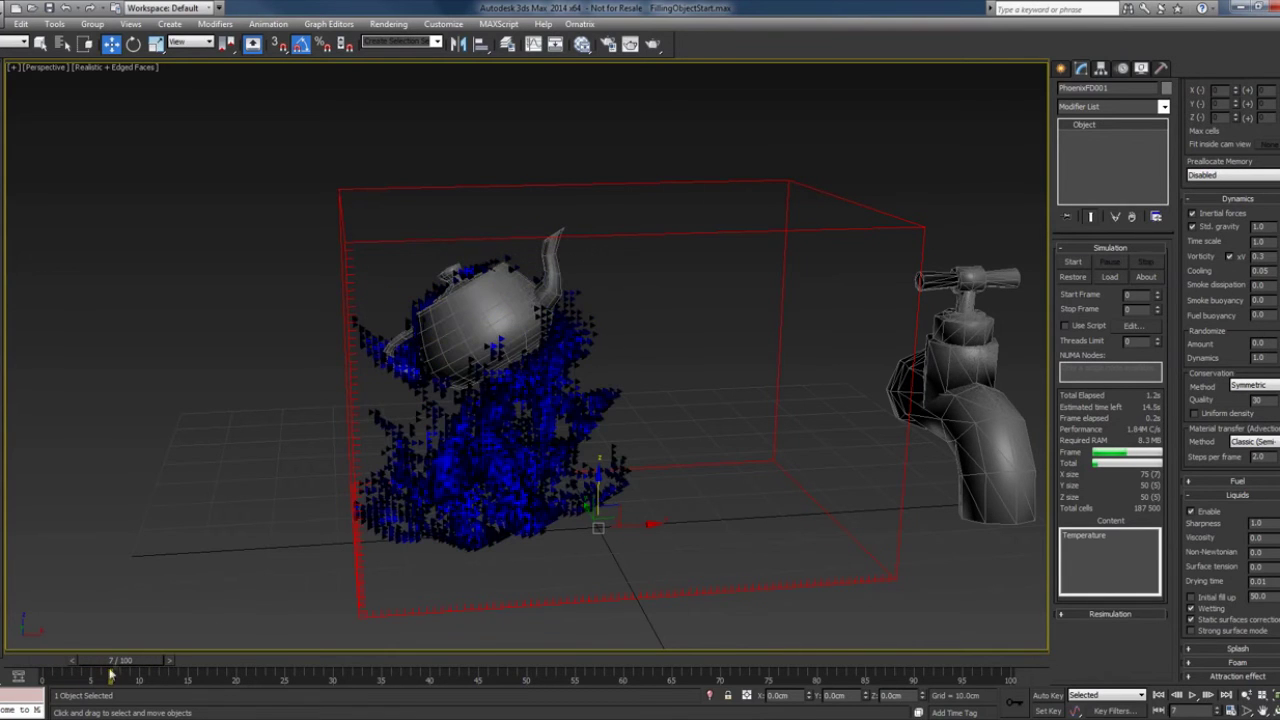
pyautogui.moveTo(113, 668); pyautogui.dragTo(54, 668)
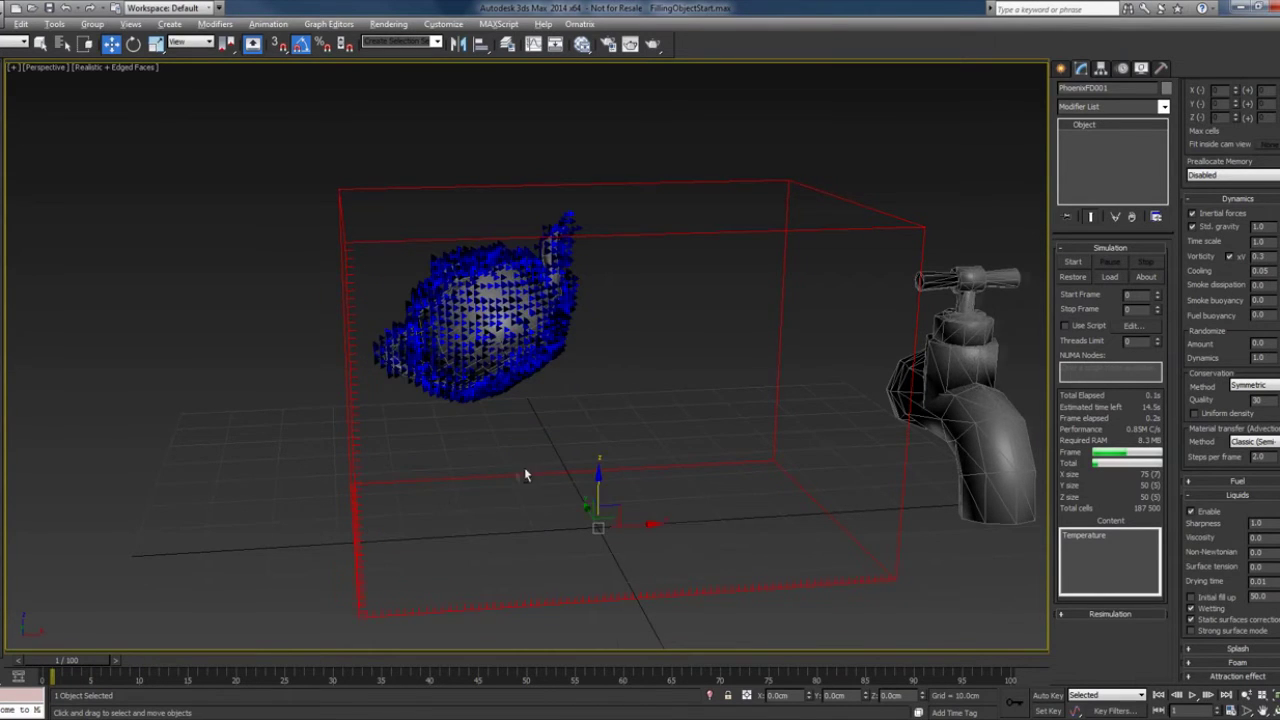
# Step: Edit Teapot001's Object Properties so it displays as a box
pyautogui.scroll(3, 537, 451)
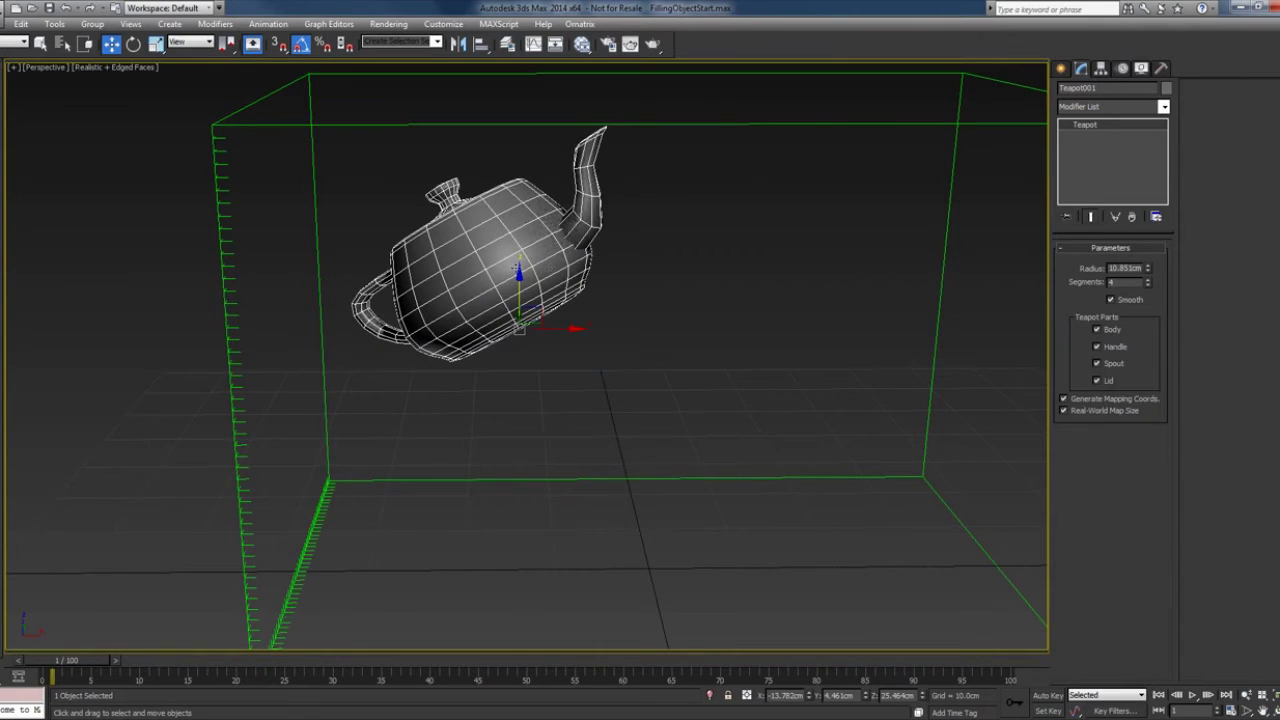
pyautogui.rightClick(579, 277)
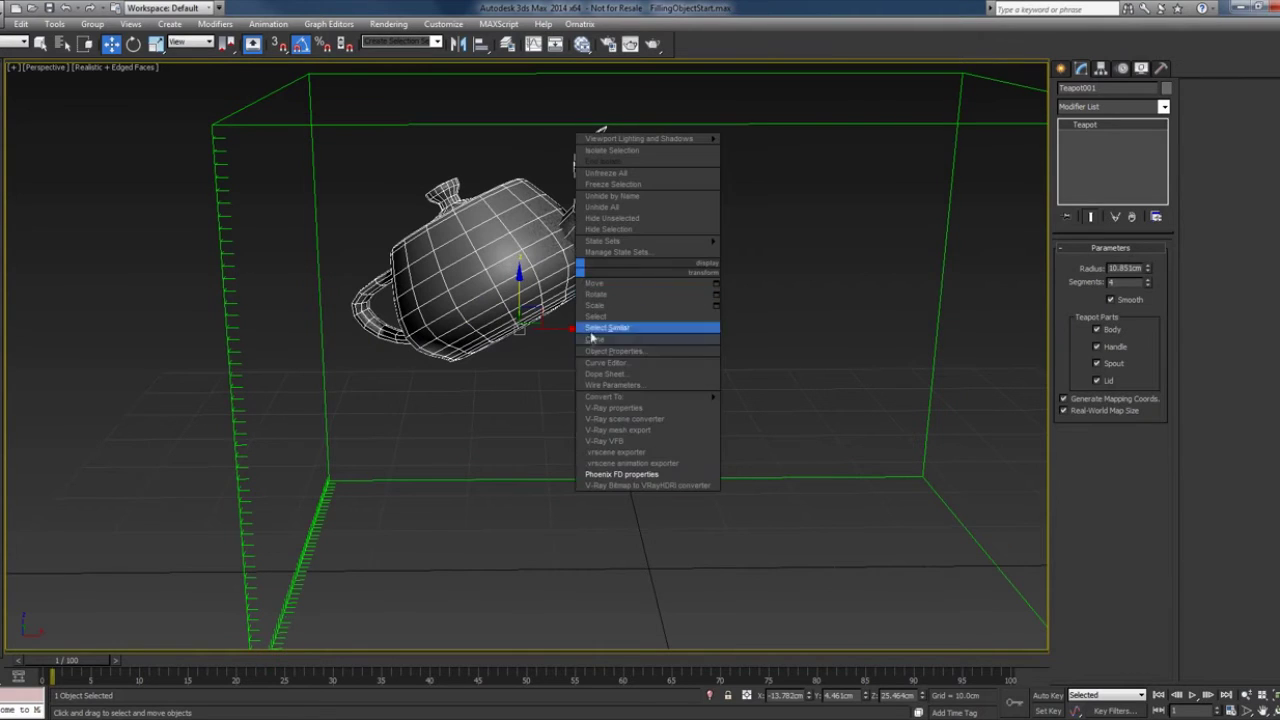
pyautogui.click(614, 351)
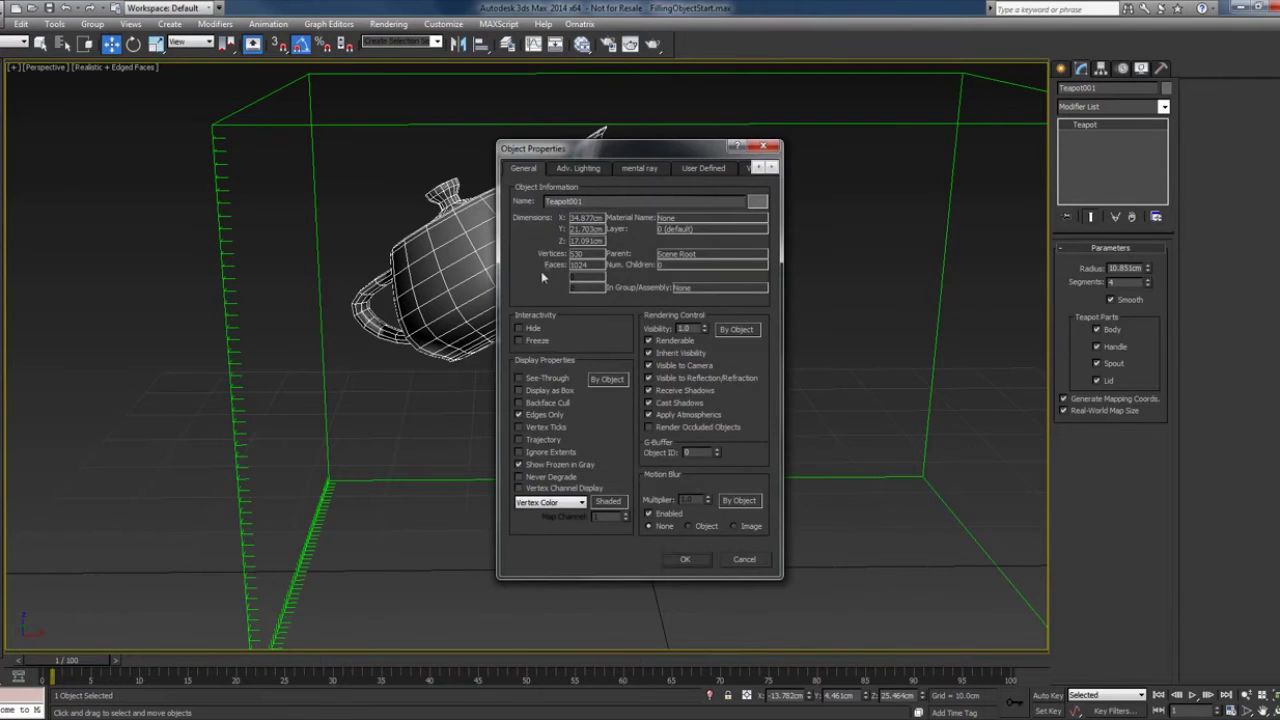
pyautogui.click(683, 560)
# Step: Uncheck the grid's Preview 'Only if selected' so the liquid stays visible unselected
pyautogui.scroll(-4, 433, 513)
pyautogui.click(401, 524)
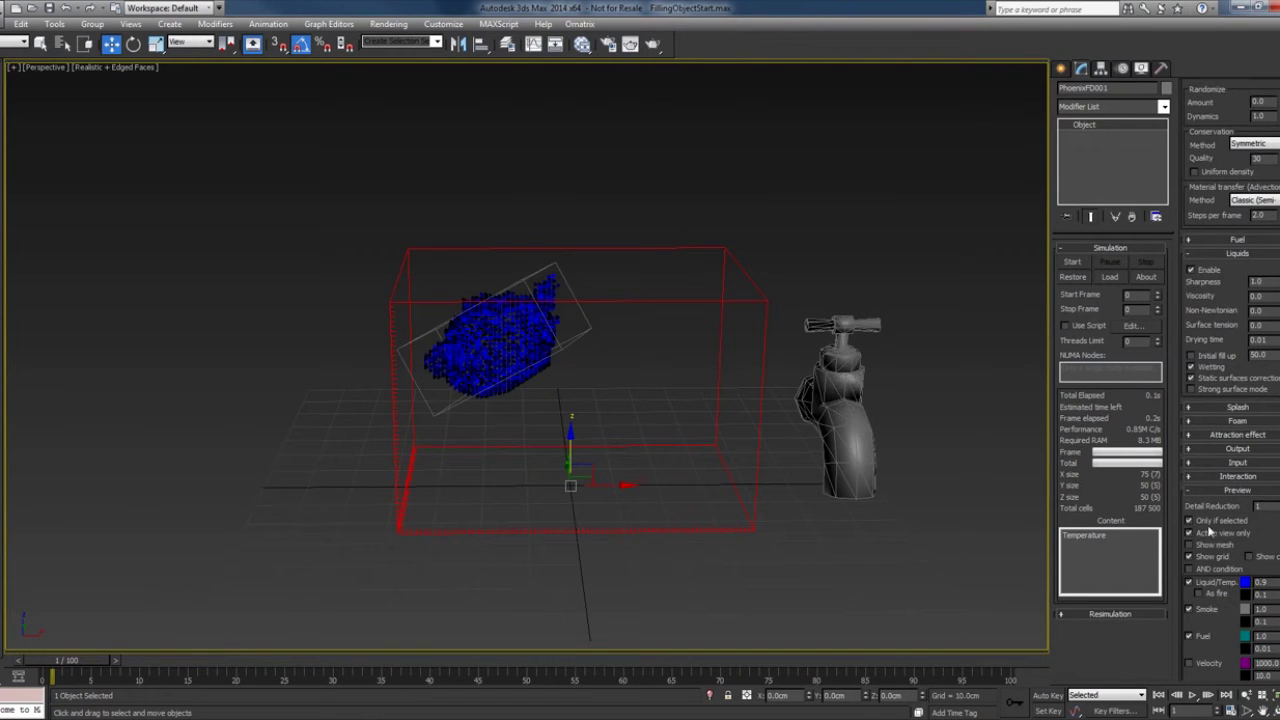
pyautogui.click(1190, 521)
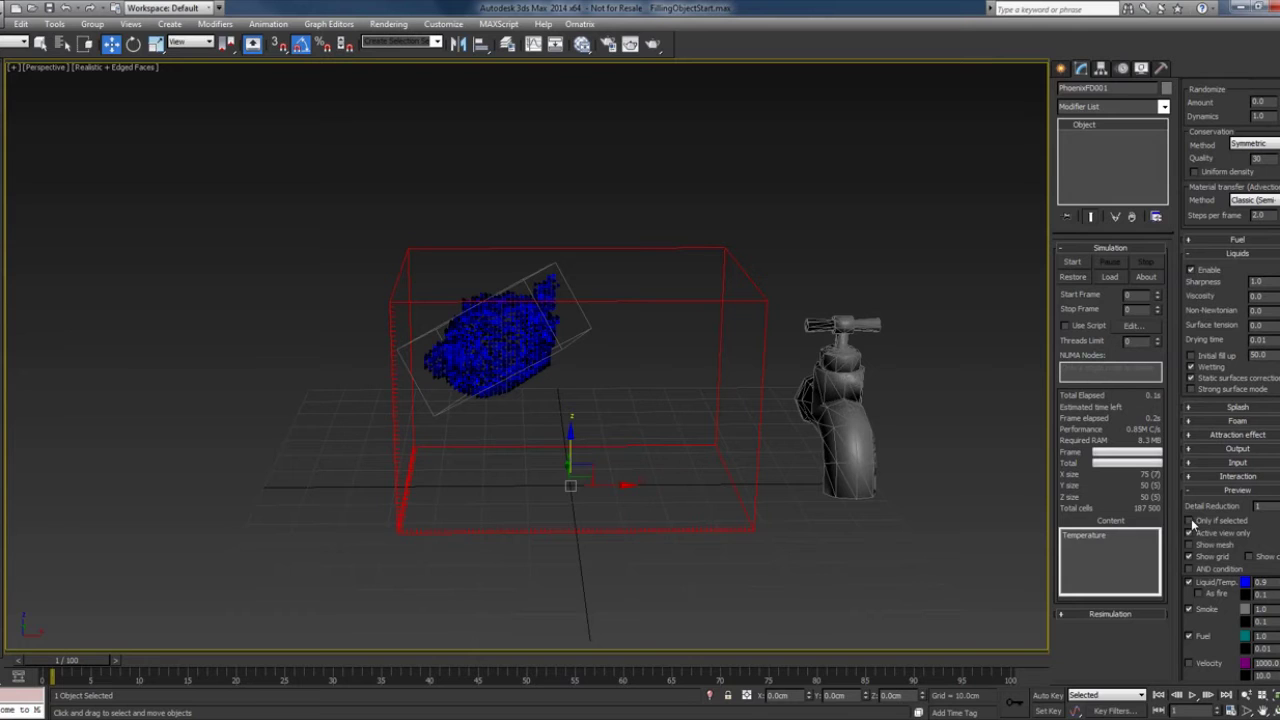
pyautogui.click(362, 476)
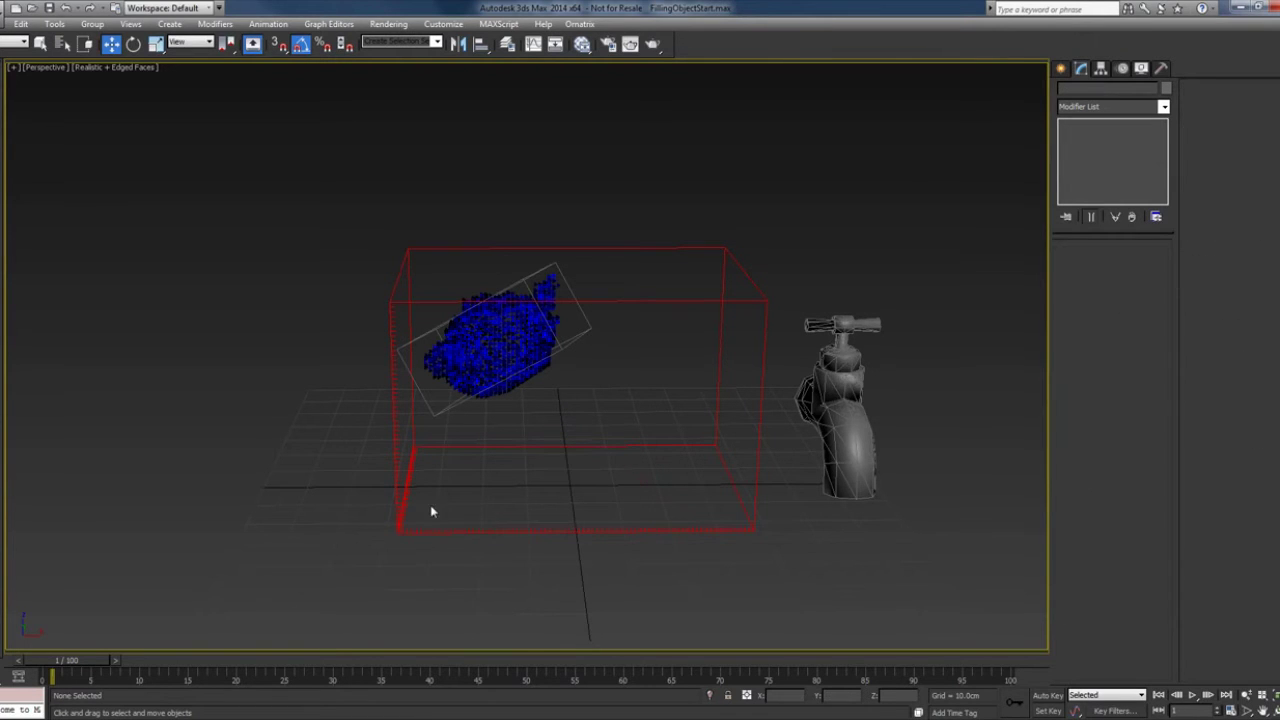
pyautogui.click(401, 527)
pyautogui.keyDown('alt'); pyautogui.moveTo(514, 523); pyautogui.dragTo(506, 519, button='middle'); pyautogui.keyUp('alt')
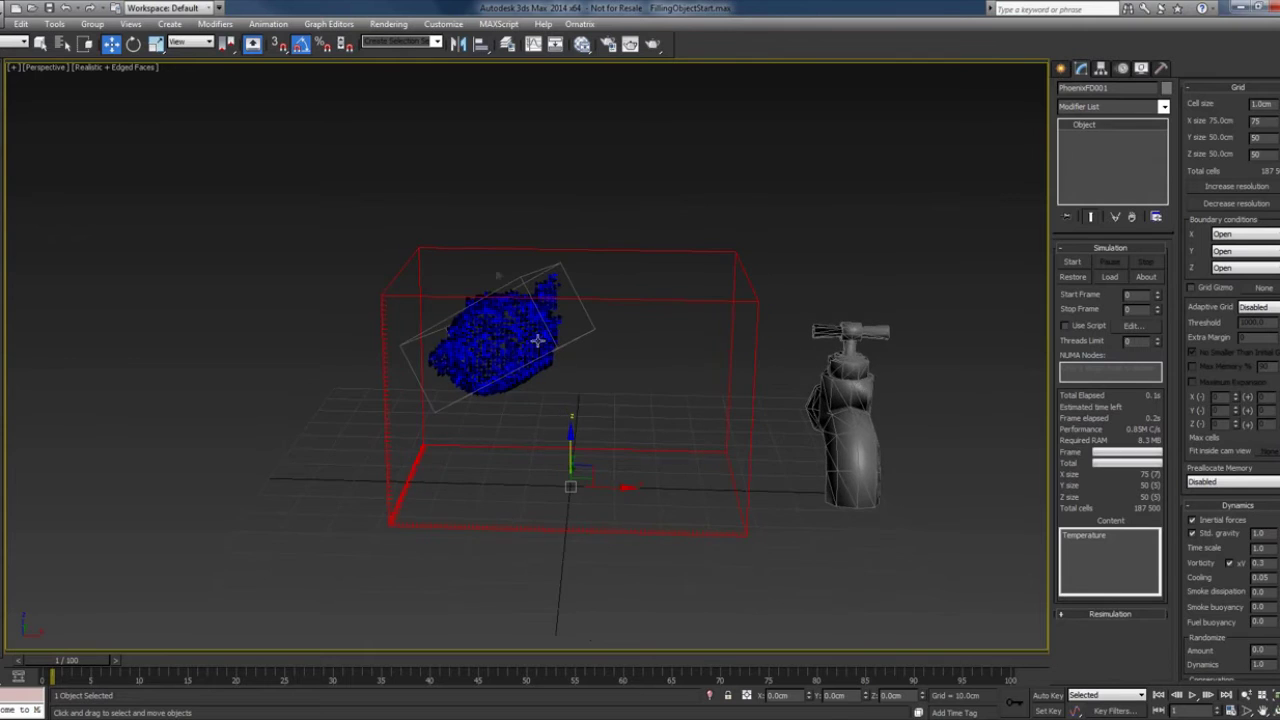
pyautogui.moveTo(496, 274); pyautogui.dragTo(514, 371, button='middle')
pyautogui.click(572, 377)
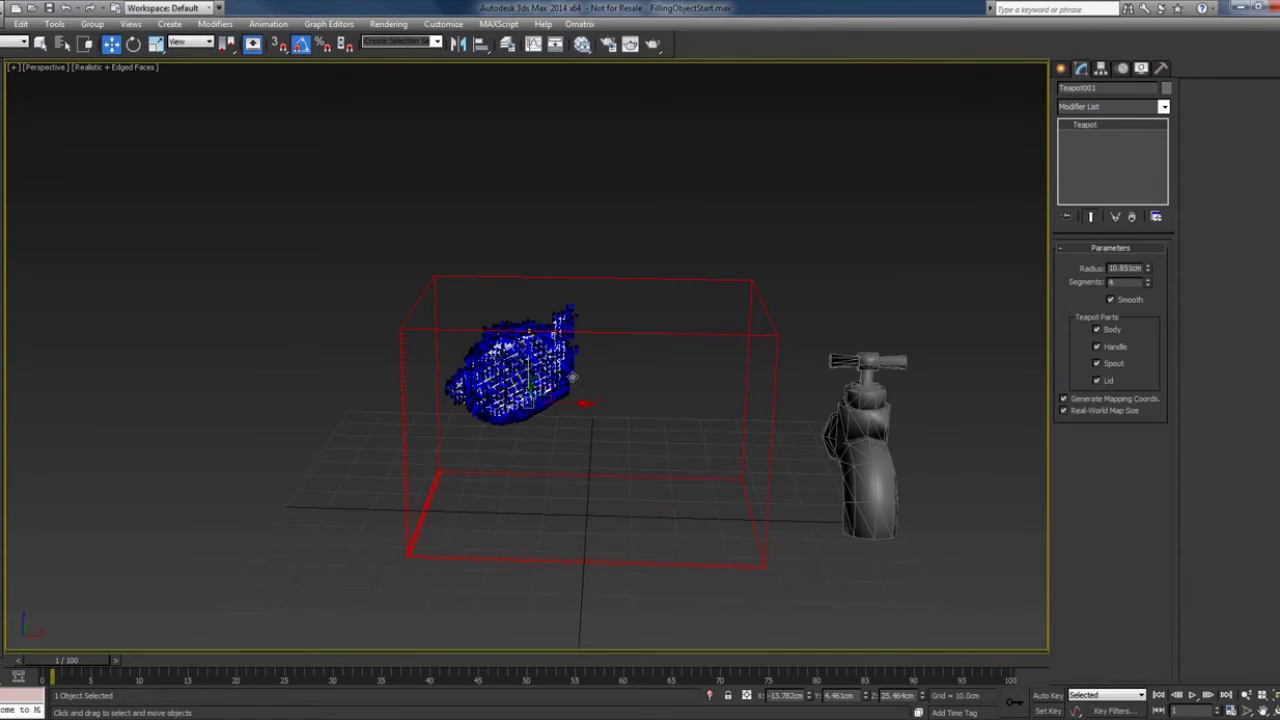
pyautogui.press('z')
pyautogui.click(695, 408)
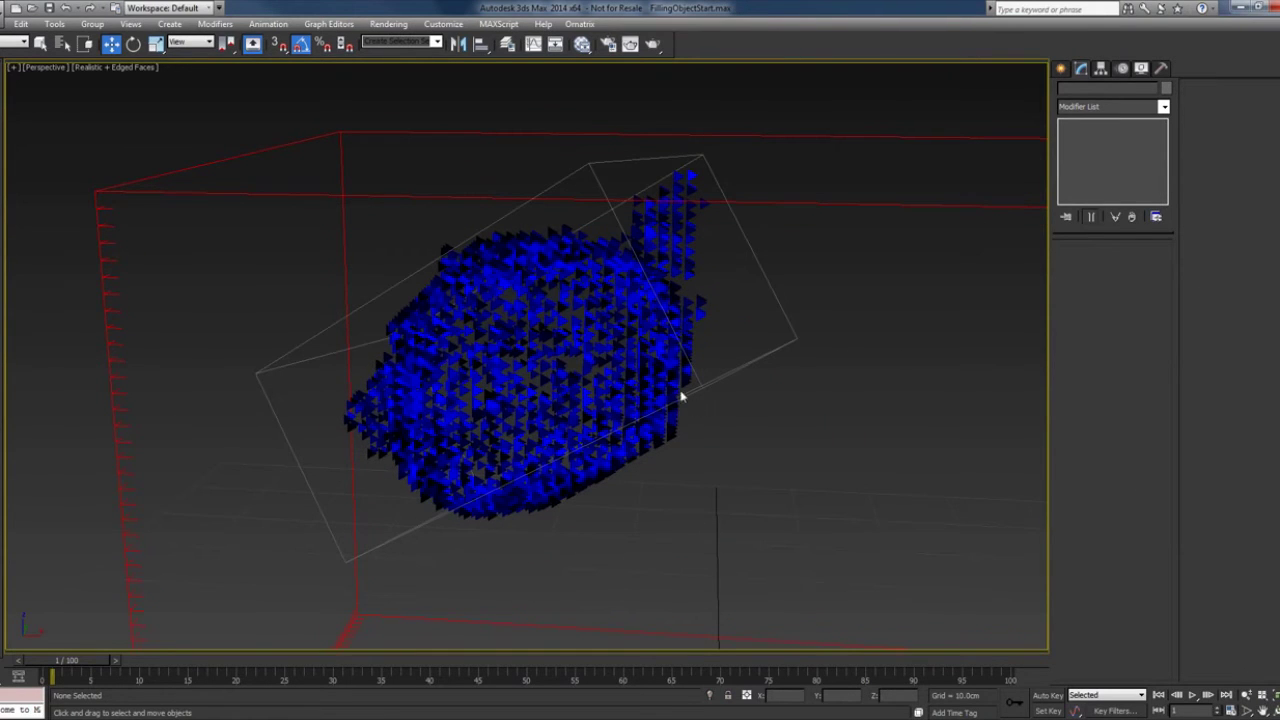
pyautogui.click(699, 383)
pyautogui.keyDown('alt'); pyautogui.moveTo(699, 383); pyautogui.dragTo(791, 446, button='middle'); pyautogui.keyUp('alt')
pyautogui.click(791, 446)
pyautogui.moveTo(592, 390)
pyautogui.keyDown('alt'); pyautogui.mouseDown(button='middle')
pyautogui.moveTo(557, 367)
pyautogui.moveTo(609, 397)
pyautogui.mouseUp(button='middle'); pyautogui.keyUp('alt')
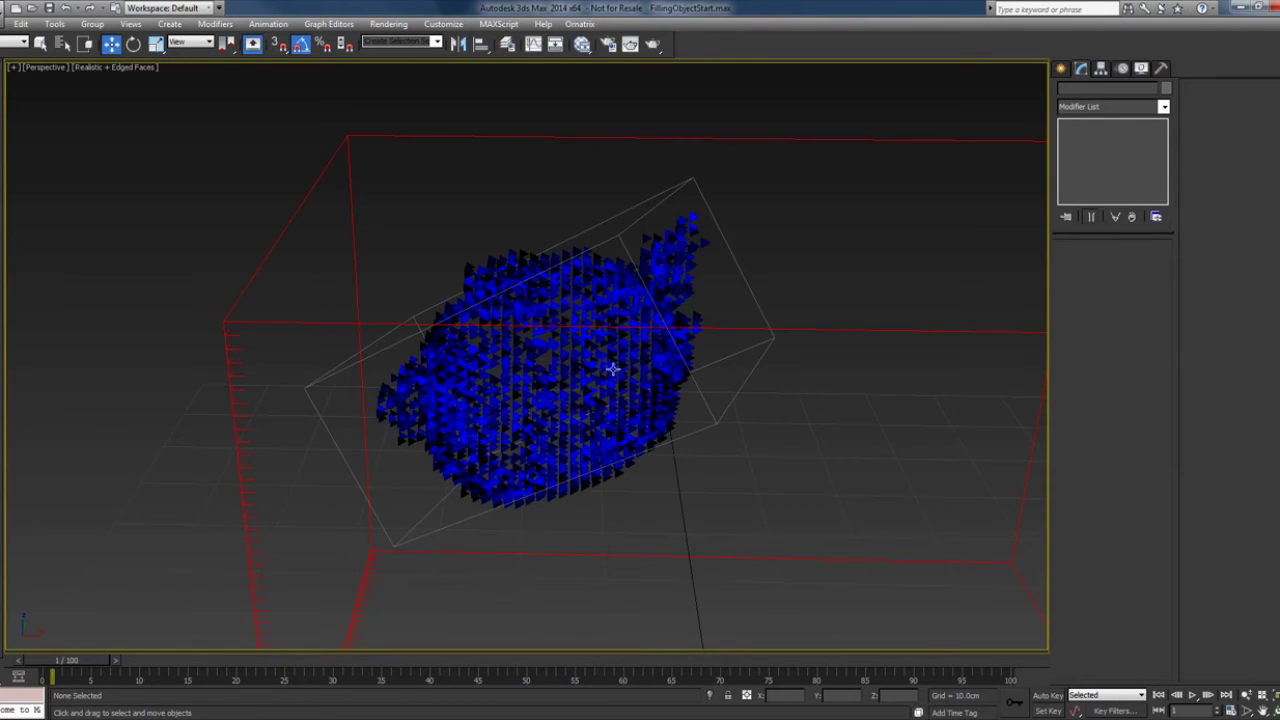
# Step: Review and confirm the teapot's Phoenix FD properties
pyautogui.click(716, 427)
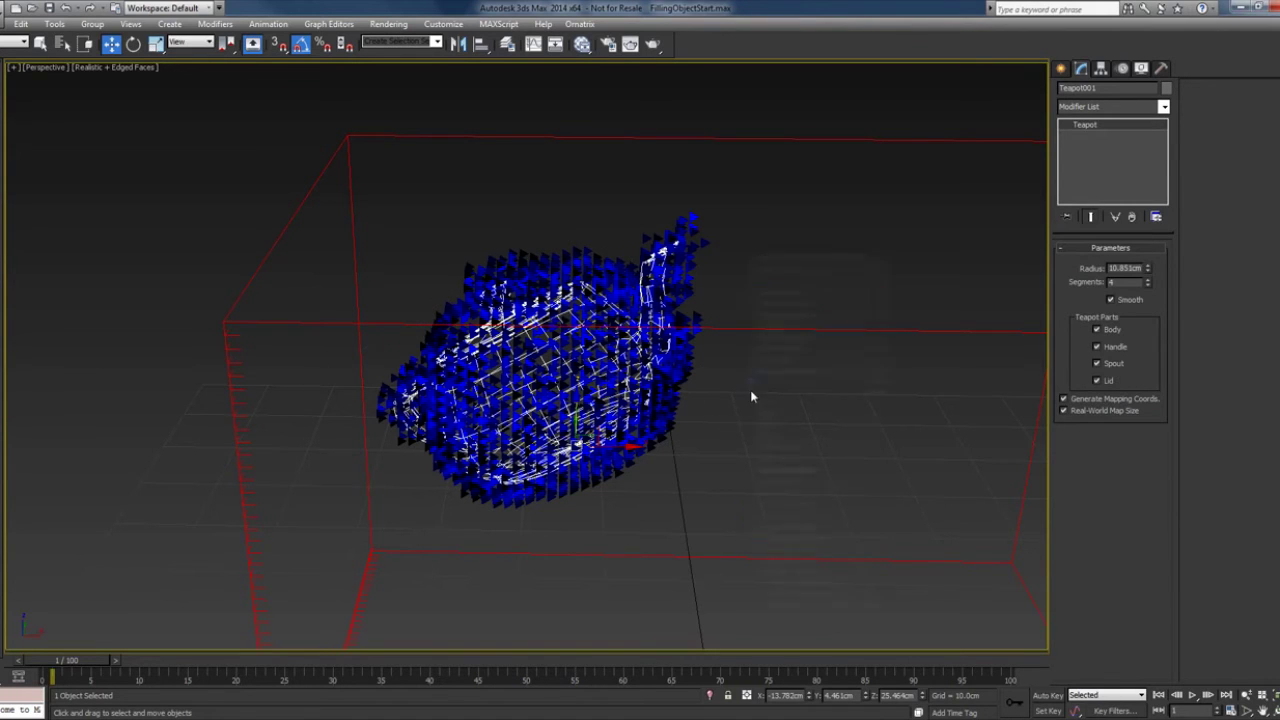
pyautogui.rightClick(750, 388)
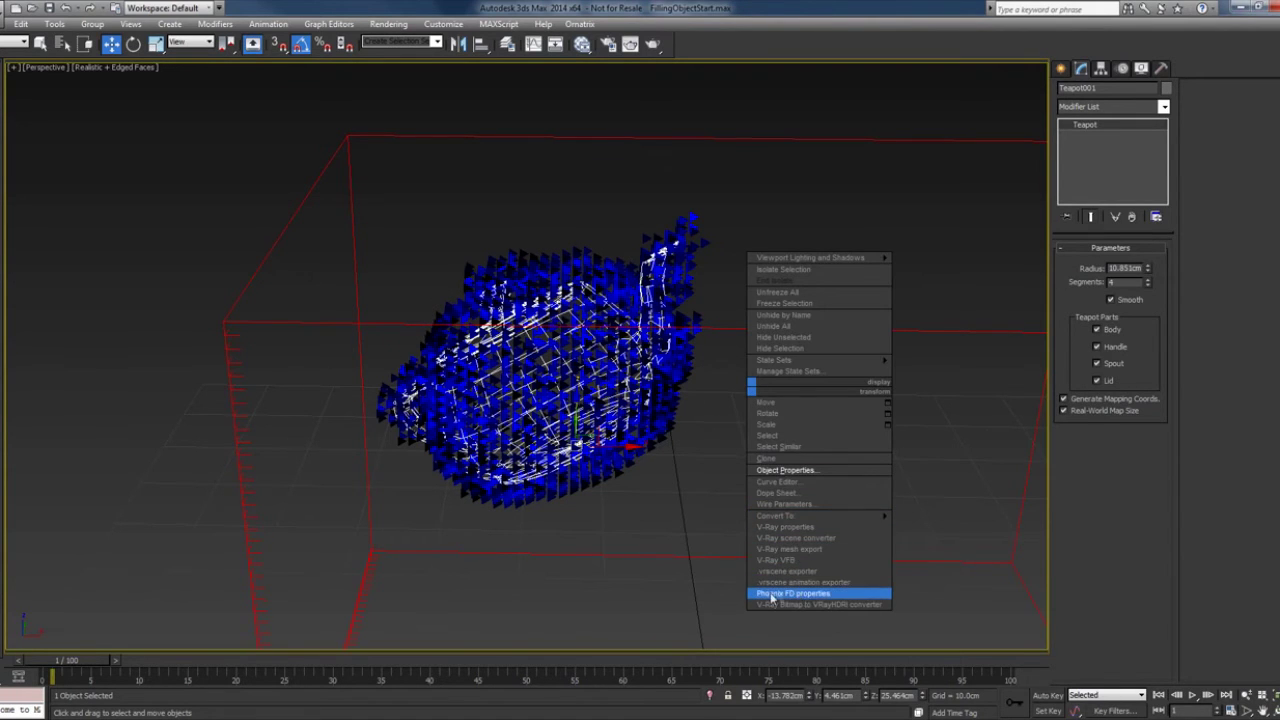
pyautogui.click(845, 597)
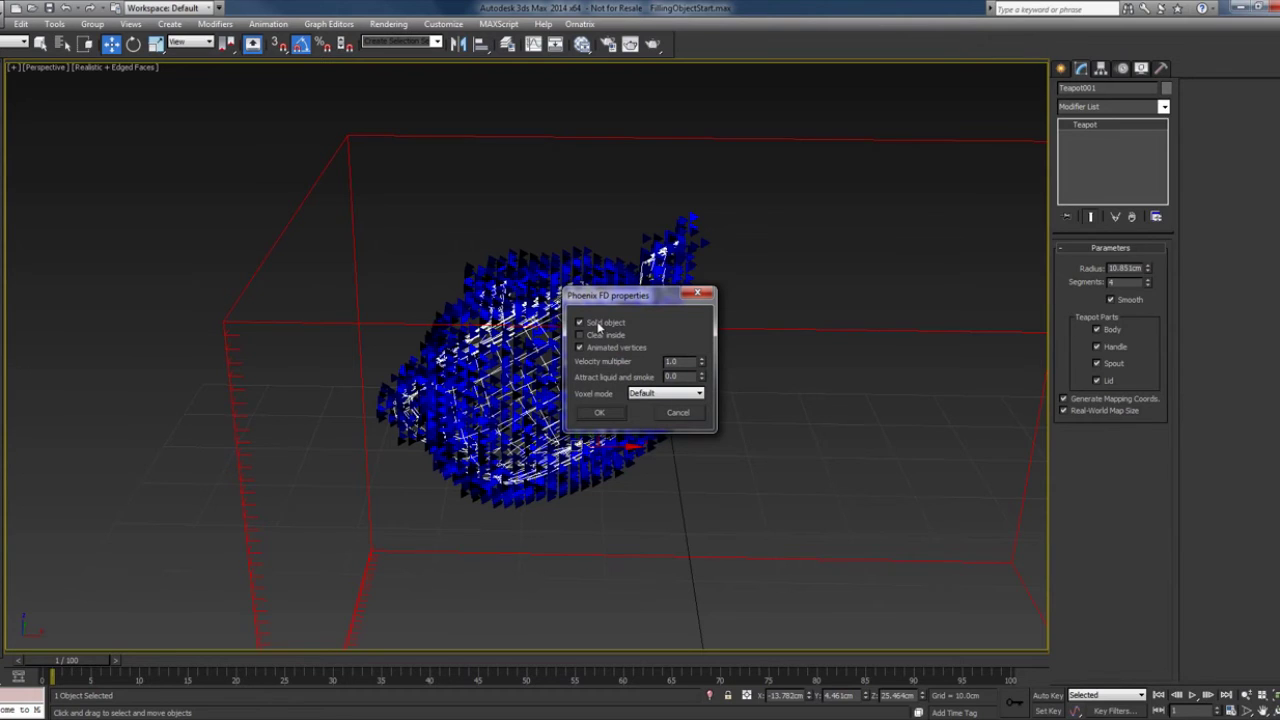
pyautogui.click(601, 412)
# Step: Select PhoenixFD001, go back to frame 2, and orbit in on the liquid
pyautogui.scroll(-3, 621, 475)
pyautogui.scroll(-3, 550, 520)
pyautogui.click(479, 545)
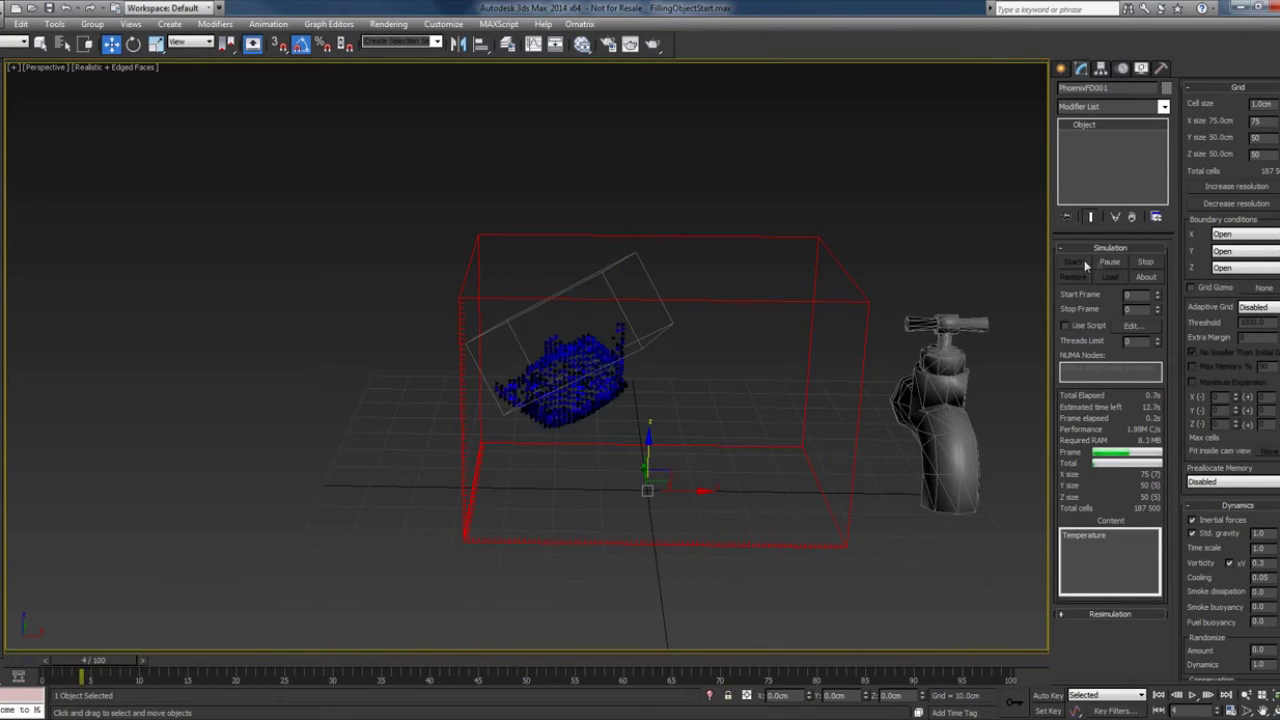
pyautogui.scroll(2, 669, 406)
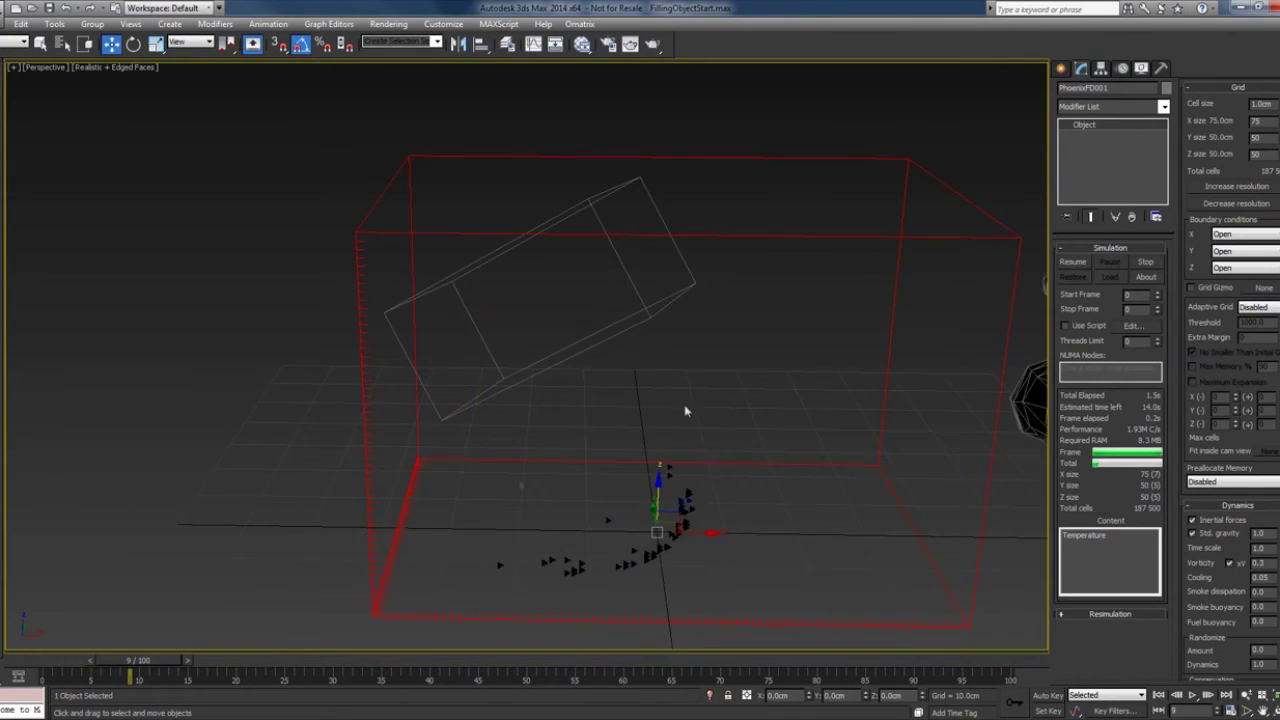
pyautogui.moveTo(130, 660); pyautogui.dragTo(76, 659)
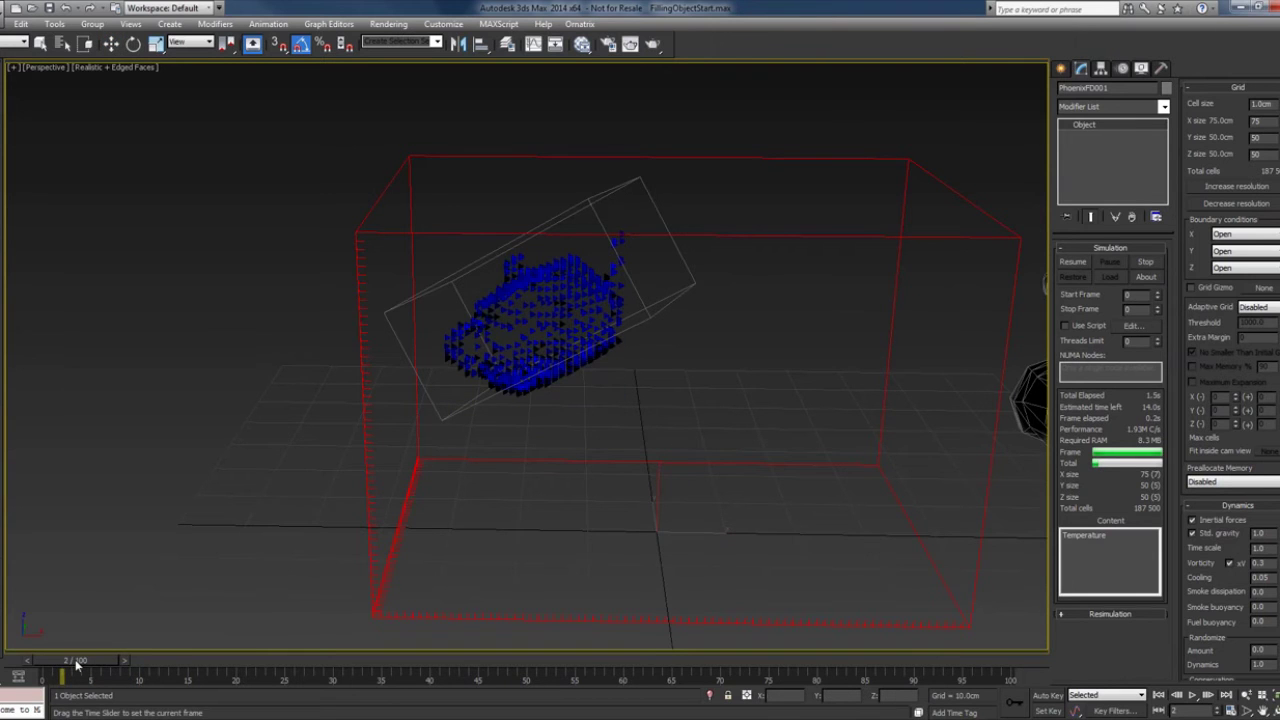
pyautogui.press('w')
pyautogui.keyDown('alt'); pyautogui.moveTo(703, 289); pyautogui.dragTo(720, 326, button='middle'); pyautogui.keyUp('alt')
pyautogui.scroll(5, 640, 346)
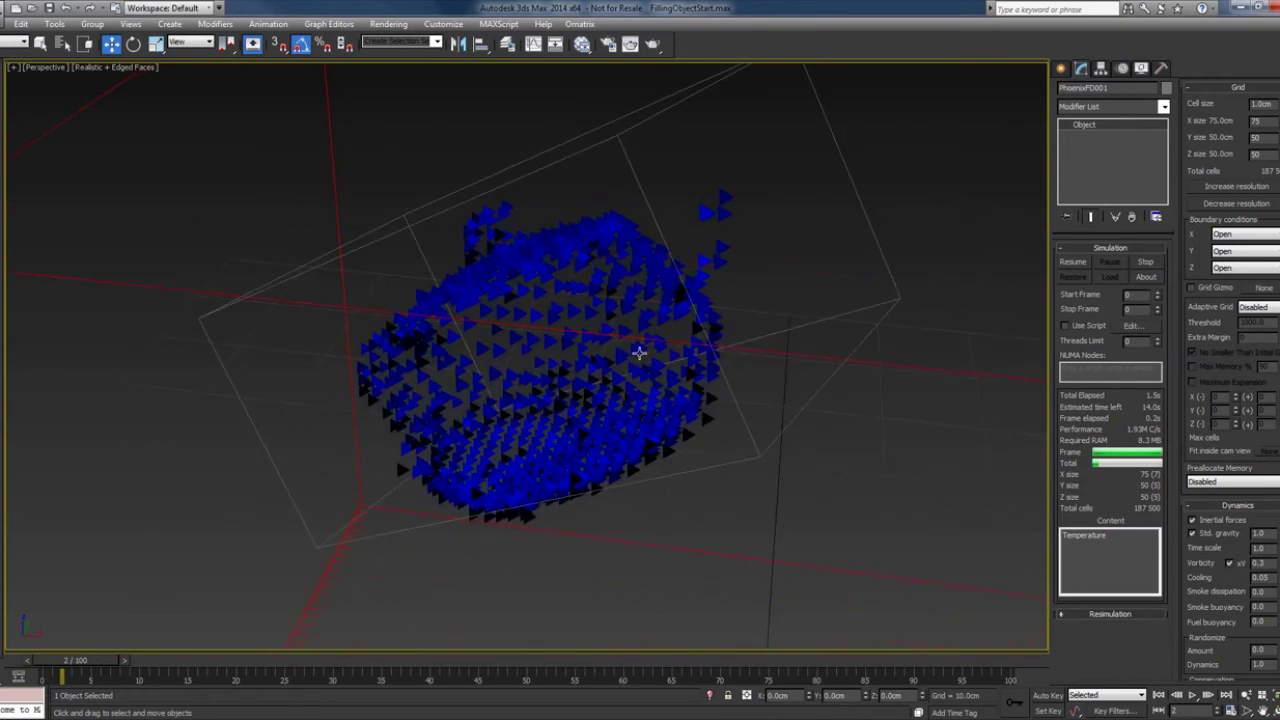
pyautogui.keyDown('alt'); pyautogui.moveTo(641, 345); pyautogui.dragTo(612, 407, button='middle'); pyautogui.keyUp('alt')
# Step: Raise the Liquid/Temp preview threshold from 0.9 to 1, then 1.1, inspecting the teapot-shaped liquid
pyautogui.scroll(-3, 745, 402)
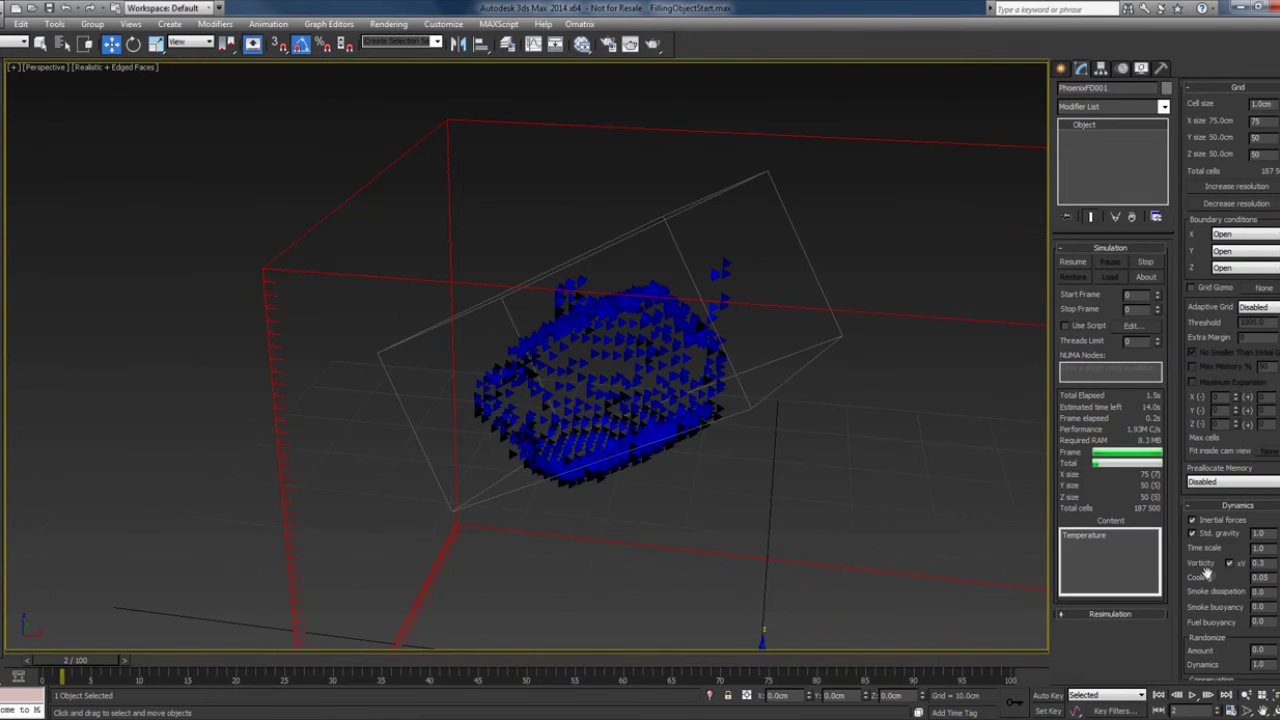
pyautogui.scroll(-5, 1210, 575)
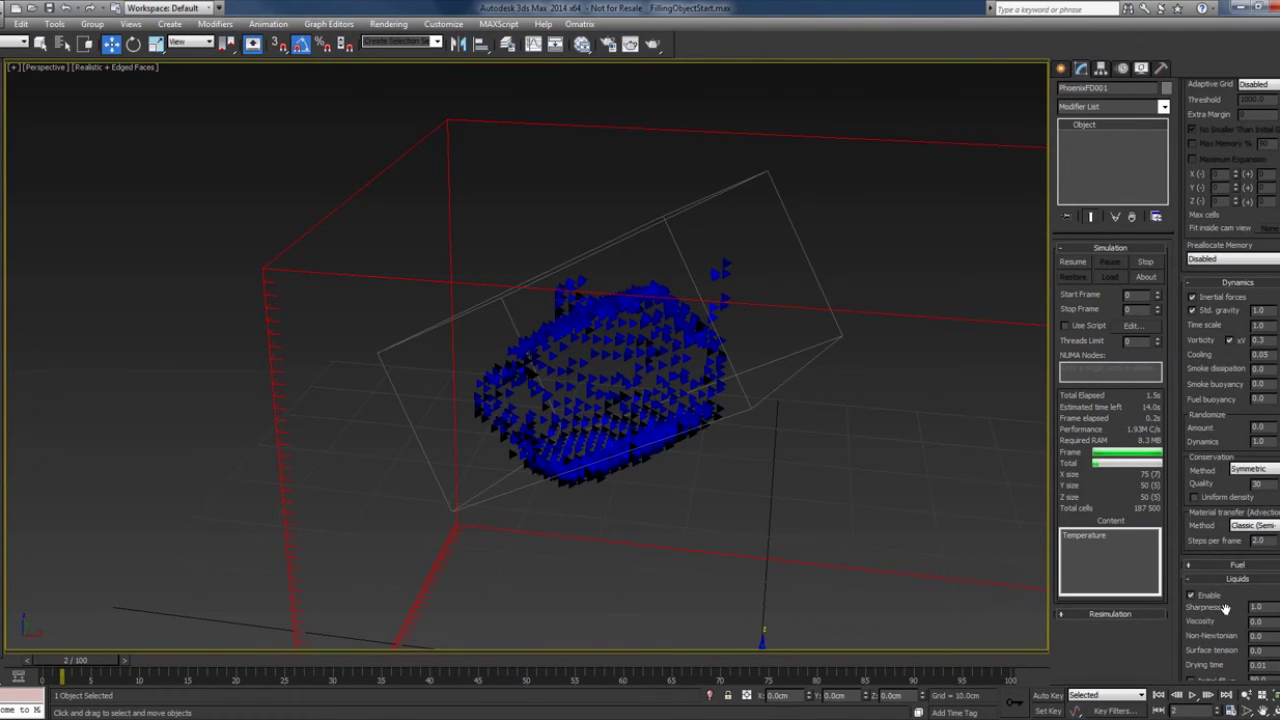
pyautogui.scroll(-10, 1224, 608)
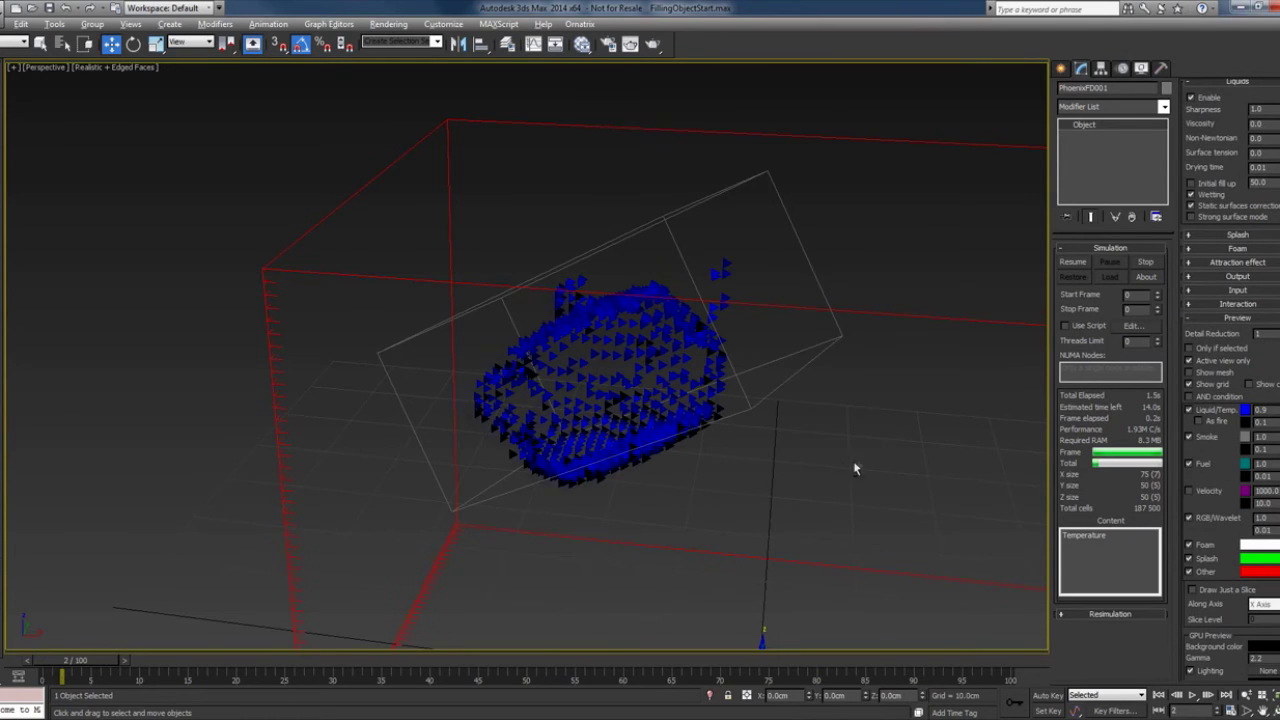
pyautogui.keyDown('alt'); pyautogui.moveTo(857, 466); pyautogui.dragTo(827, 425, button='middle'); pyautogui.keyUp('alt')
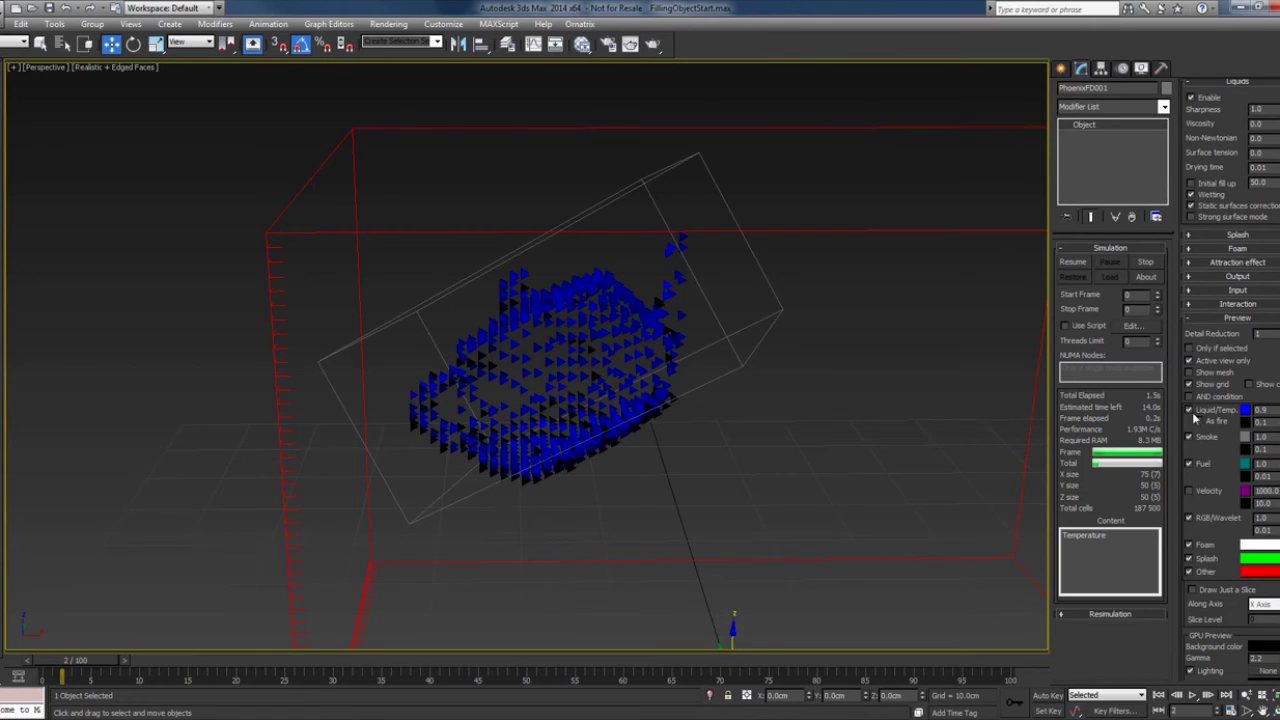
pyautogui.write('1')
pyautogui.press('Return')
pyautogui.click(1261, 410)
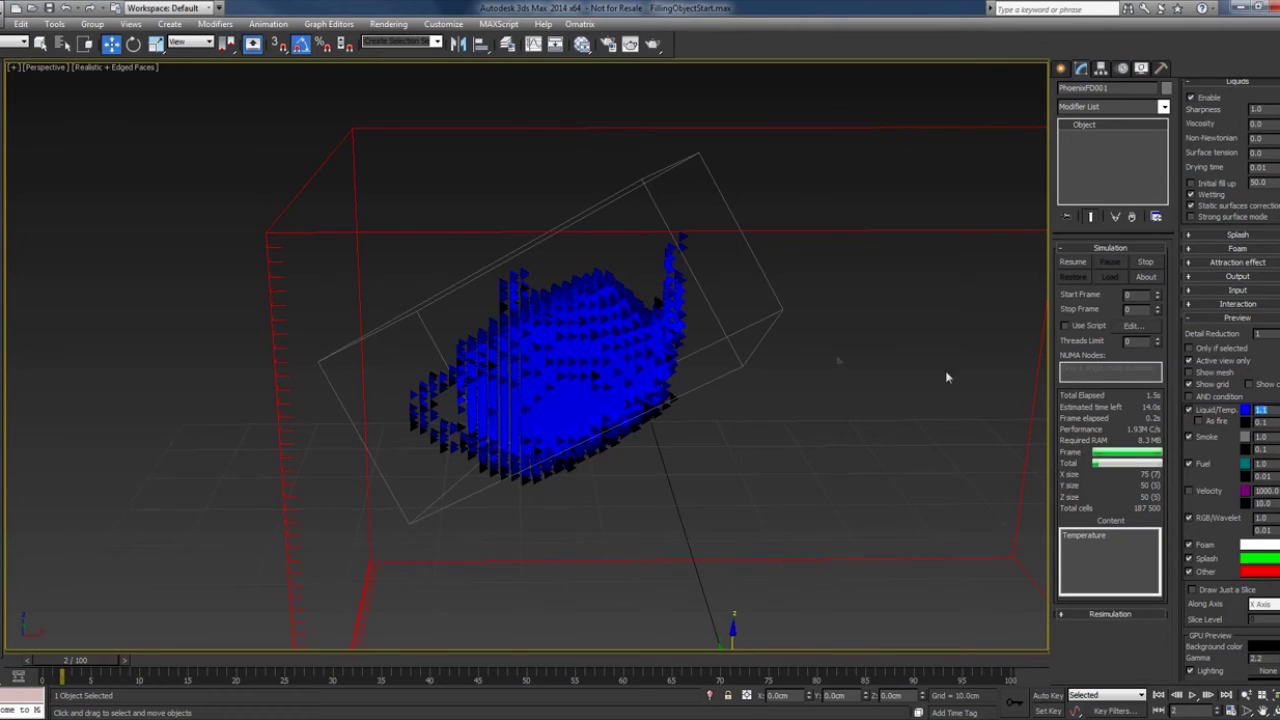
pyautogui.keyDown('alt'); pyautogui.moveTo(838, 360); pyautogui.dragTo(790, 372, button='middle'); pyautogui.keyUp('alt')
pyautogui.keyDown('alt'); pyautogui.moveTo(543, 330); pyautogui.dragTo(634, 323, button='middle'); pyautogui.keyUp('alt')
pyautogui.scroll(-5, 634, 323)
pyautogui.keyDown('alt'); pyautogui.moveTo(709, 363); pyautogui.dragTo(789, 354, button='middle'); pyautogui.keyUp('alt')
pyautogui.moveTo(1268, 409); pyautogui.dragTo(1203, 425)
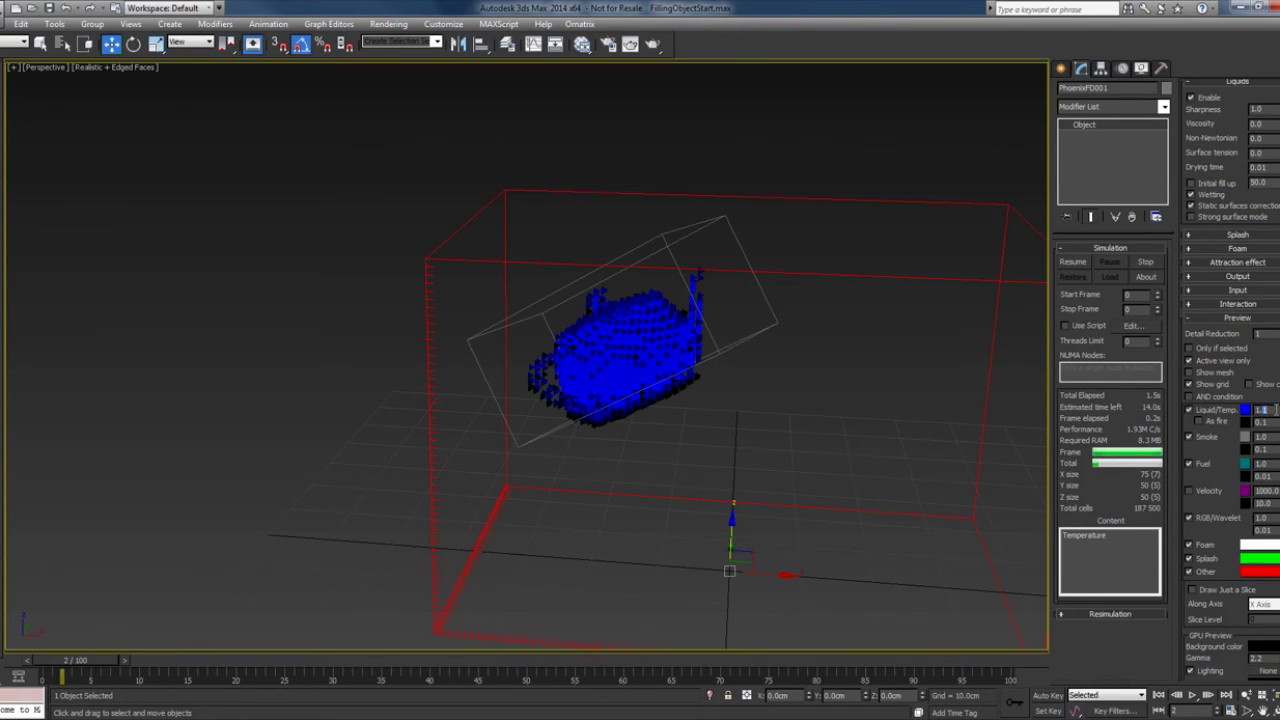
# Step: Set the X and Y boundary conditions to Jammed both and Z to Jammed (-)
pyautogui.keyDown('alt'); pyautogui.moveTo(791, 386); pyautogui.dragTo(825, 402, button='middle'); pyautogui.keyUp('alt')
pyautogui.scroll(10, 1230, 565)
pyautogui.scroll(2, 1205, 210)
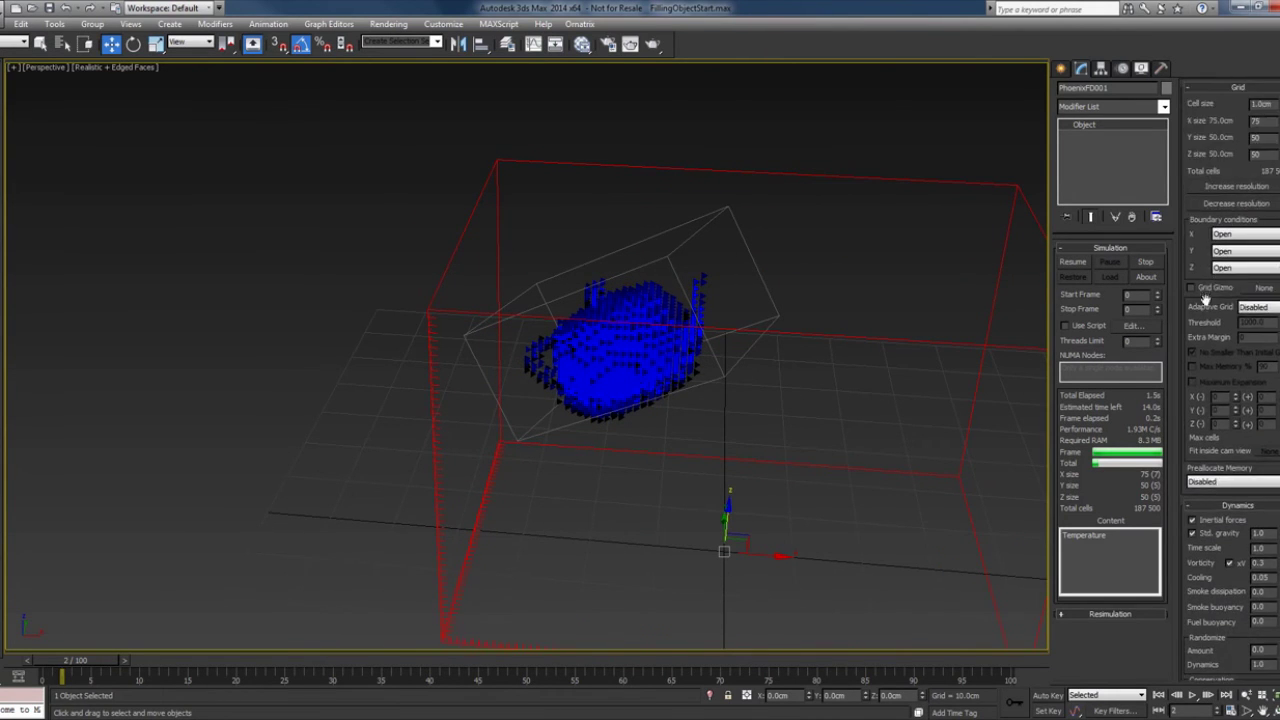
pyautogui.click(1233, 234)
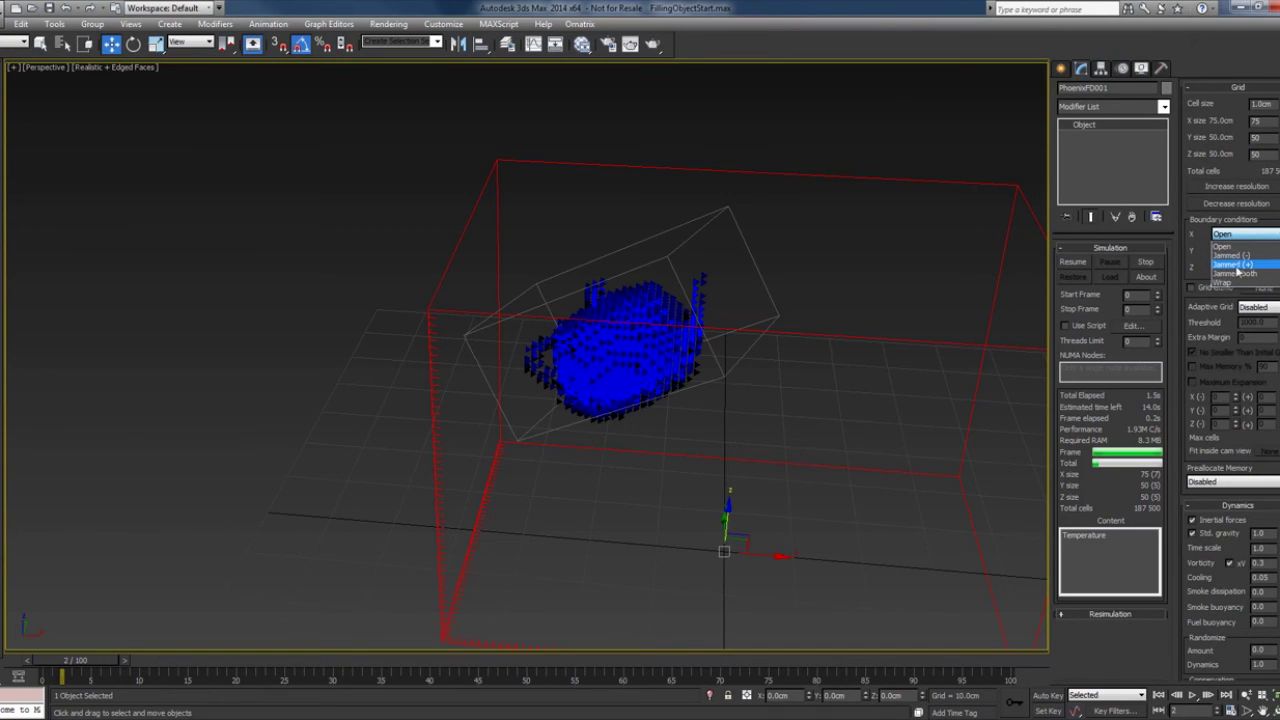
pyautogui.click(1245, 273)
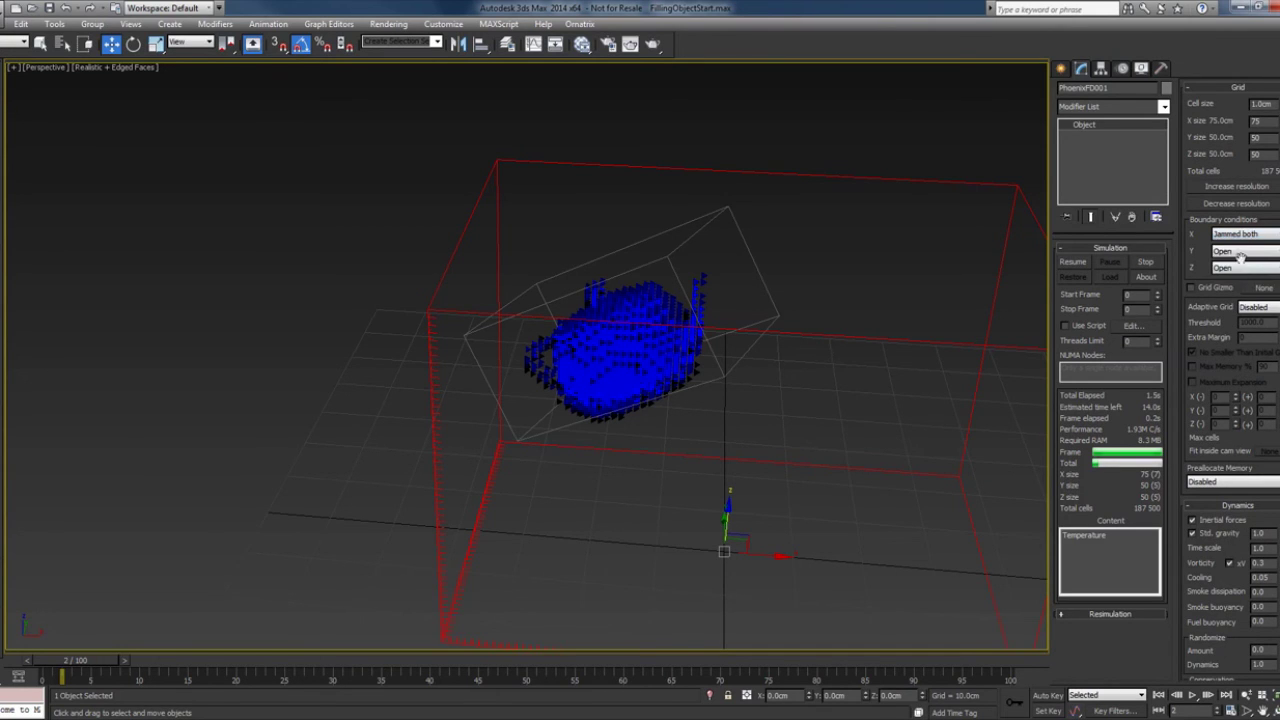
pyautogui.click(1241, 251)
pyautogui.click(1246, 288)
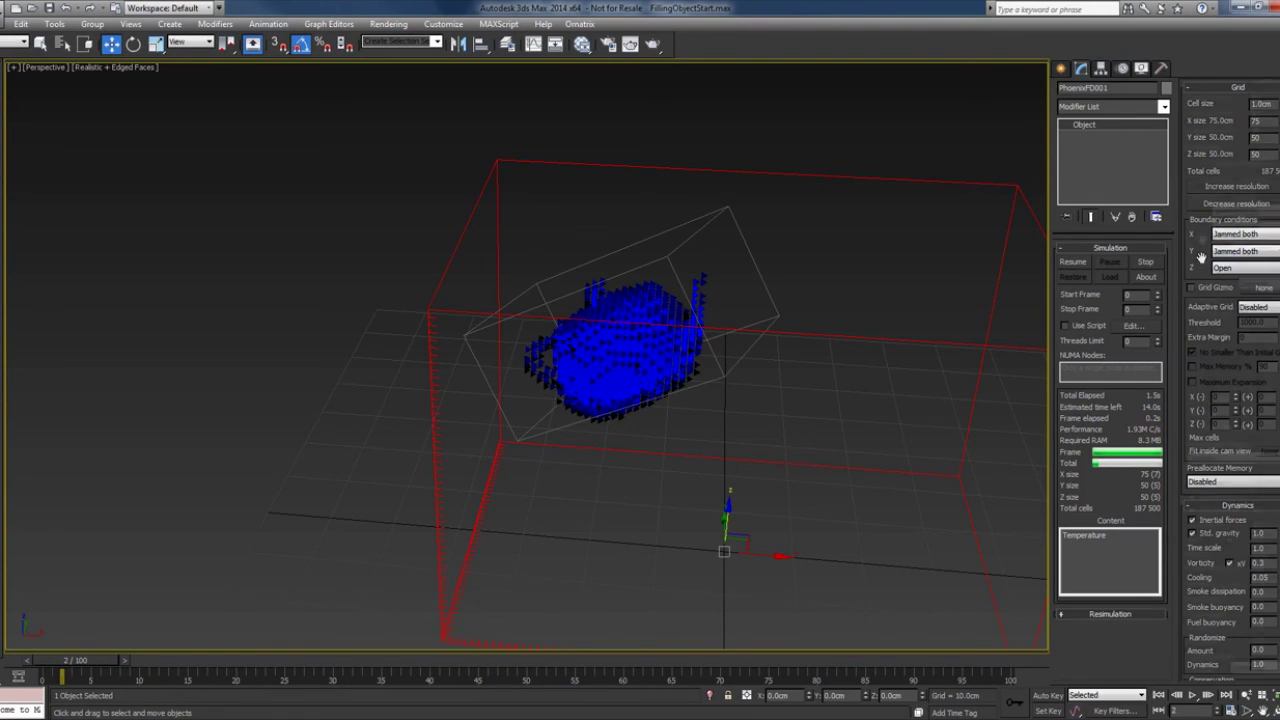
pyautogui.scroll(-1, 1201, 263)
pyautogui.click(1232, 244)
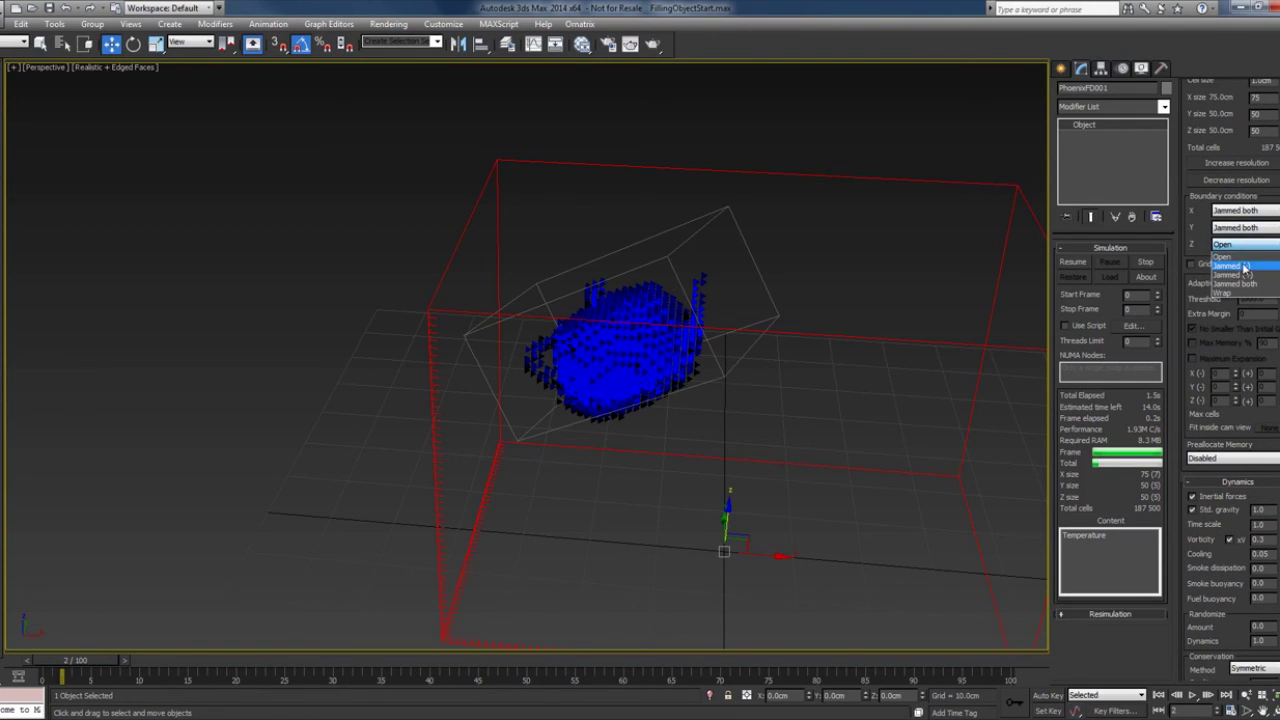
pyautogui.click(1246, 266)
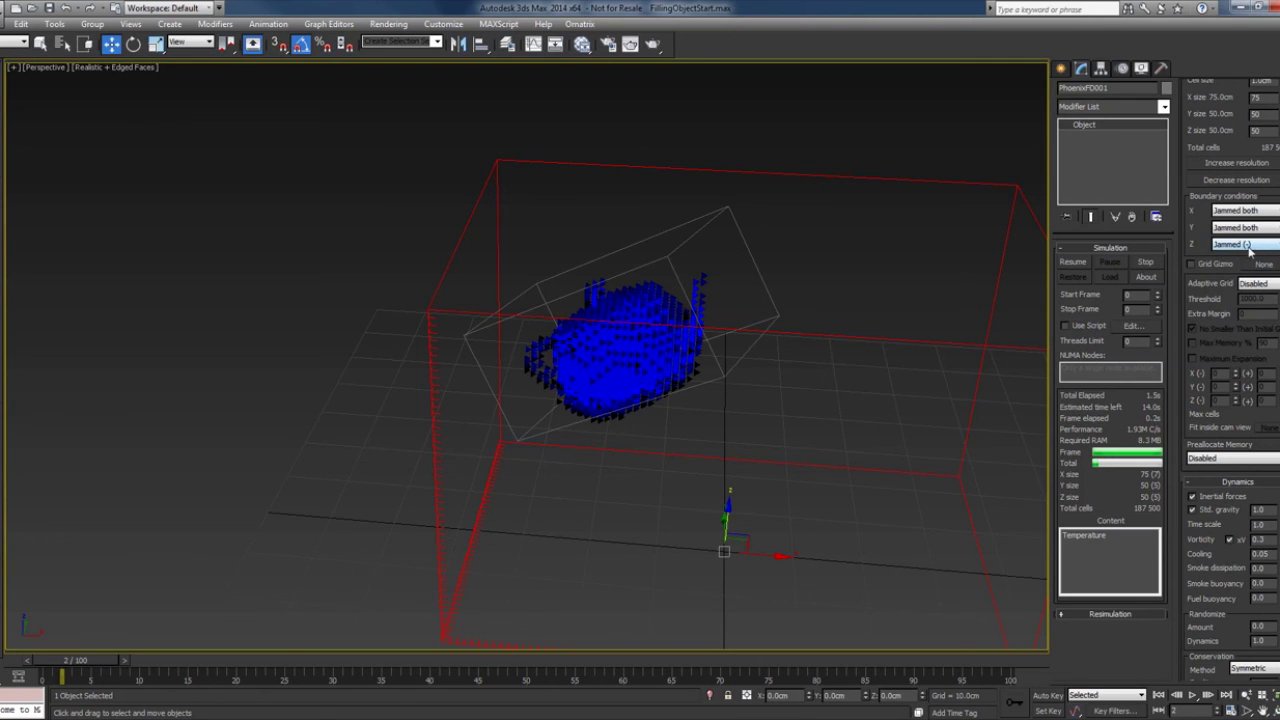
pyautogui.scroll(-5, 877, 380)
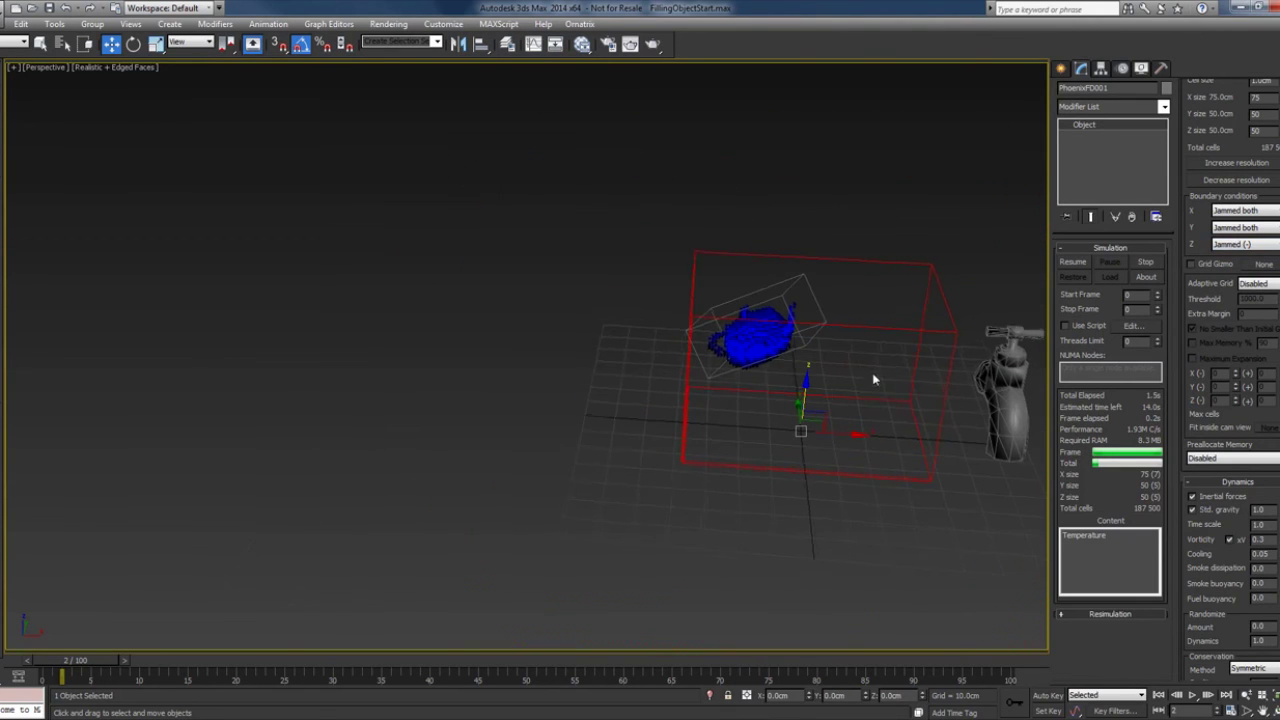
pyautogui.keyDown('alt'); pyautogui.moveTo(929, 400); pyautogui.dragTo(908, 346, button='middle'); pyautogui.keyUp('alt')
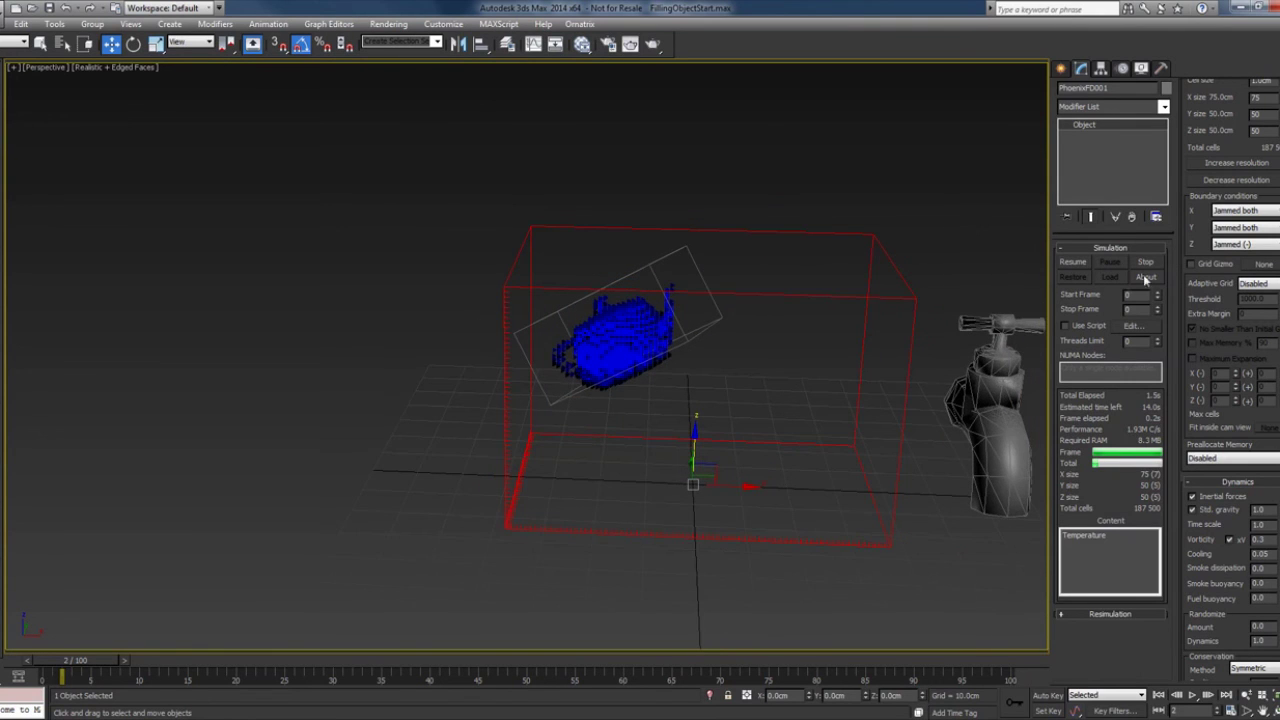
# Step: Run the Phoenix simulation toward frame 100, watching the liquid pool on the grid floor
pyautogui.click(1073, 262)
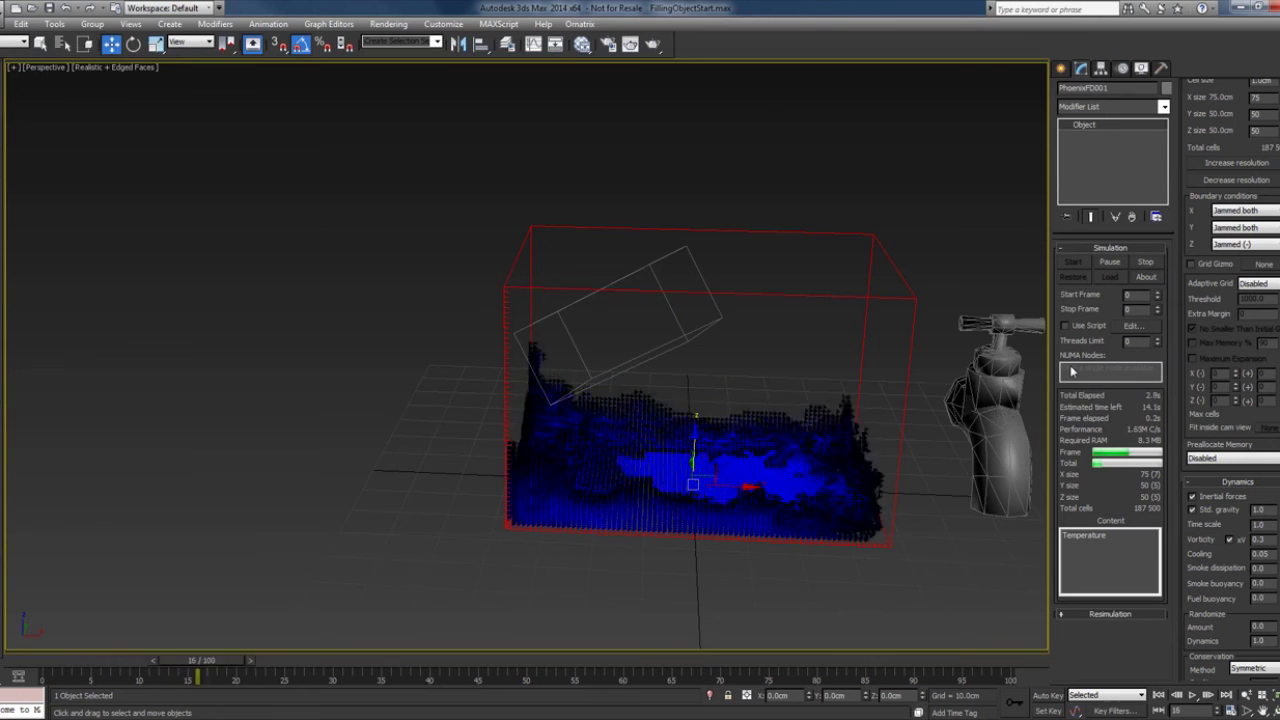
pyautogui.keyDown('alt'); pyautogui.moveTo(934, 409); pyautogui.dragTo(917, 431, button='middle'); pyautogui.keyUp('alt')
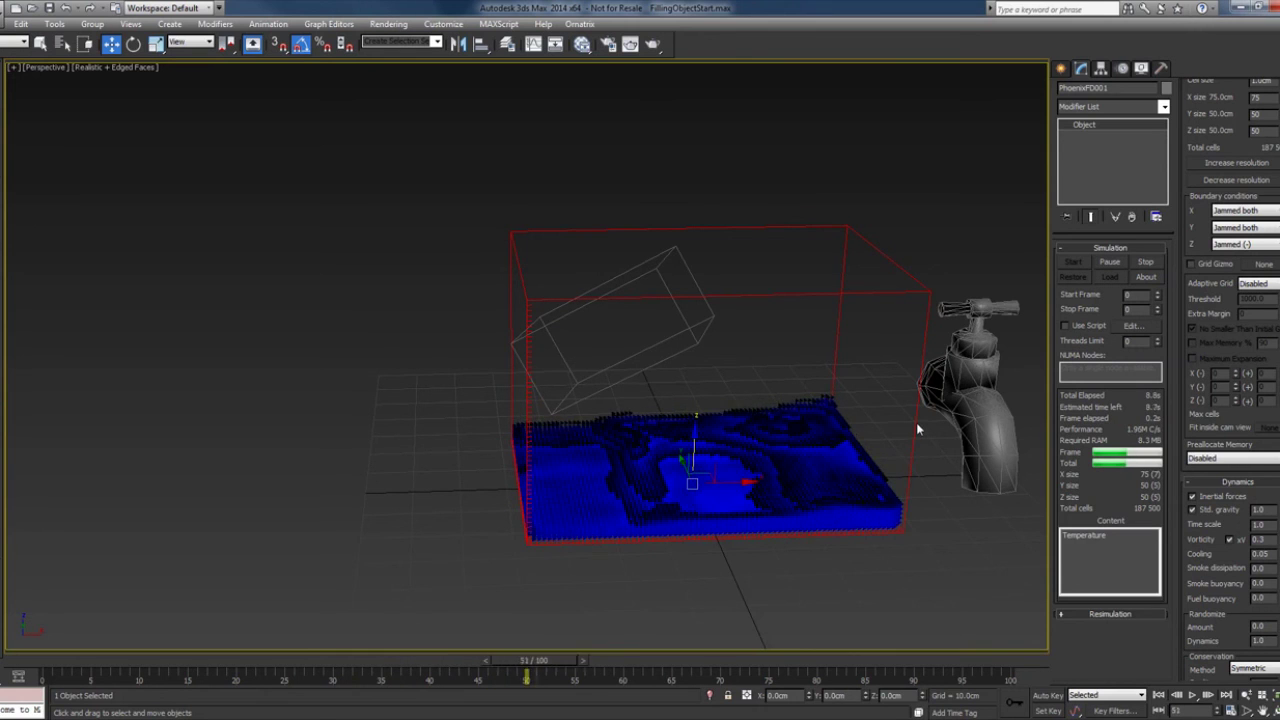